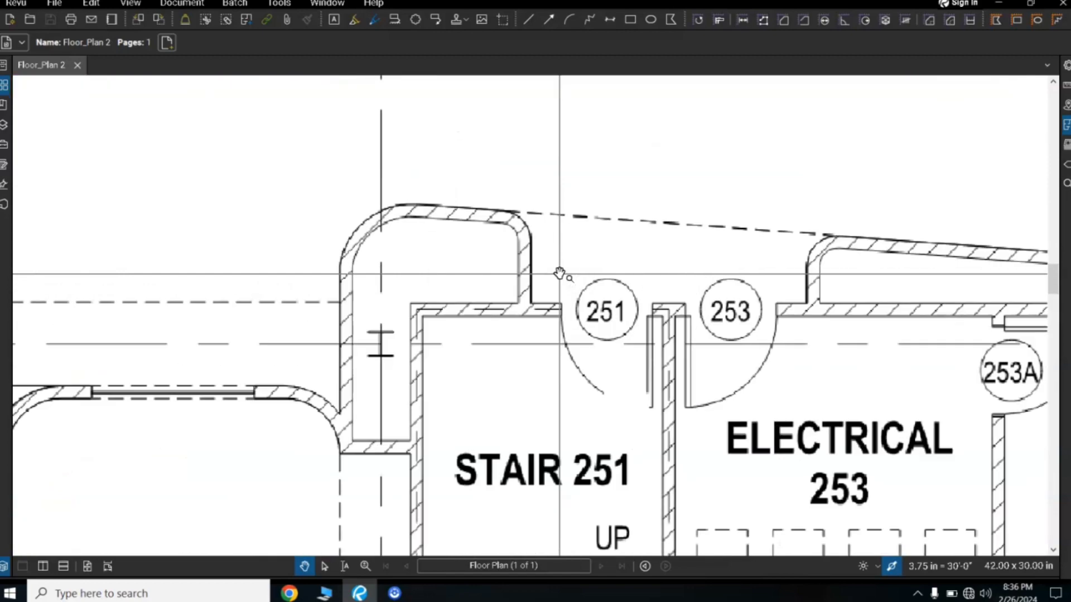
# Examine the floor plan's walls and rooms around Stair 251, Electrical 253, Office 206 and Conference 207
pyautogui.scroll(-2, 560, 273)
pyautogui.scroll(4, 559, 273)
pyautogui.scroll(-4, 559, 273)
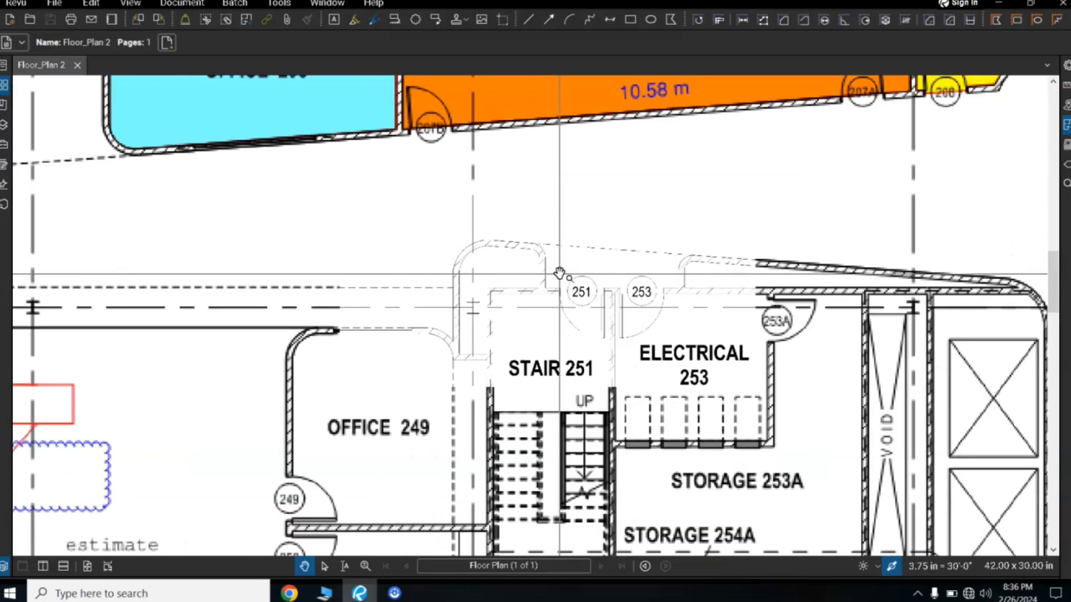
pyautogui.scroll(2, 491, 306)
pyautogui.scroll(-1, 492, 301)
pyautogui.scroll(1, 494, 296)
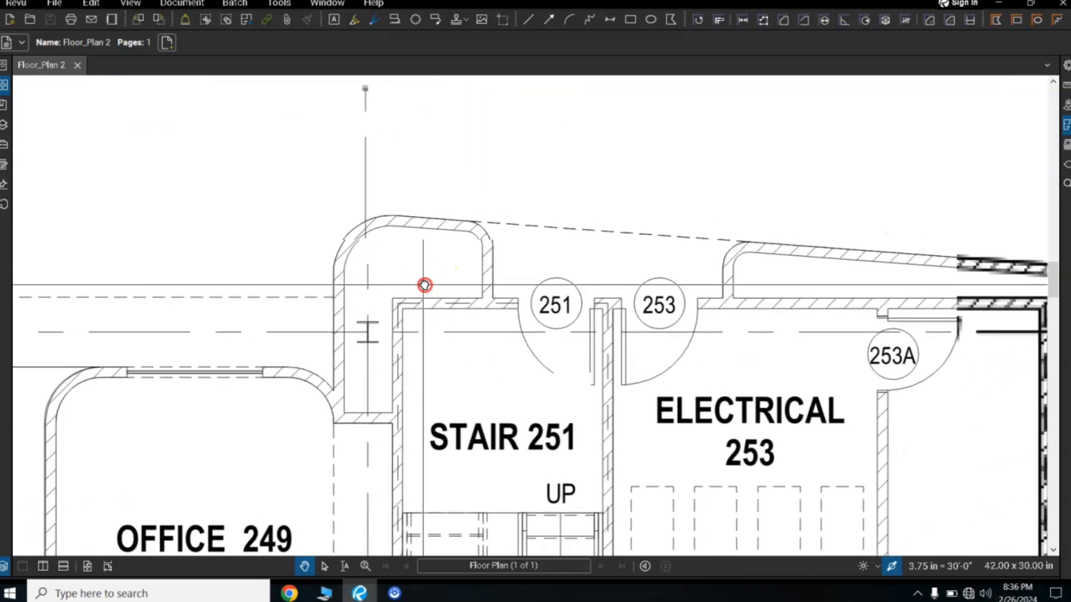
pyautogui.moveTo(425, 286); pyautogui.dragTo(283, 307)
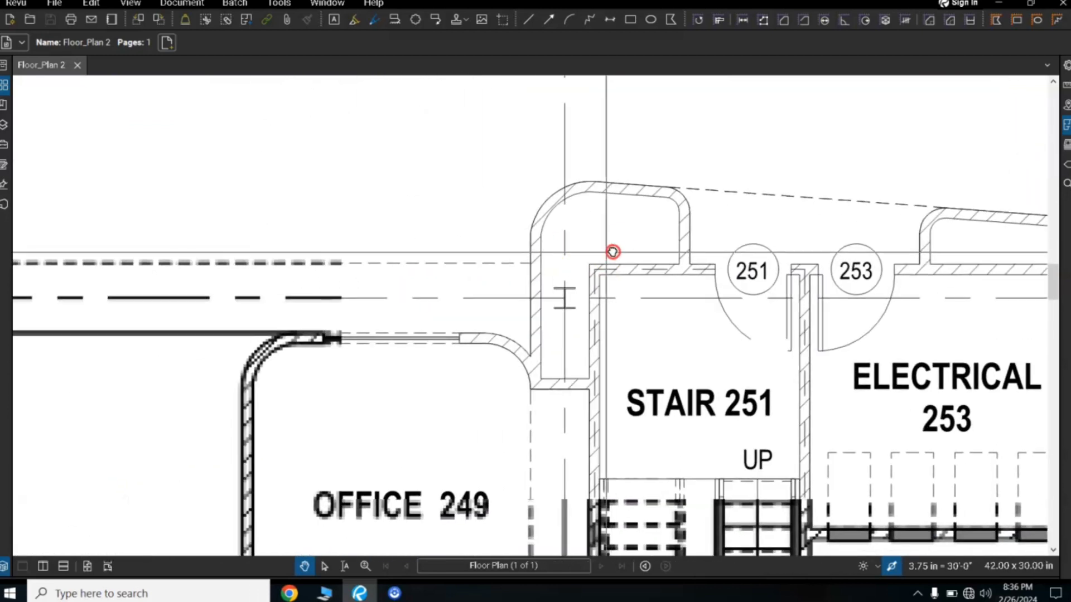
pyautogui.moveTo(524, 248)
pyautogui.mouseDown()
pyautogui.moveTo(721, 378)
pyautogui.moveTo(530, 299)
pyautogui.moveTo(588, 425)
pyautogui.mouseUp()
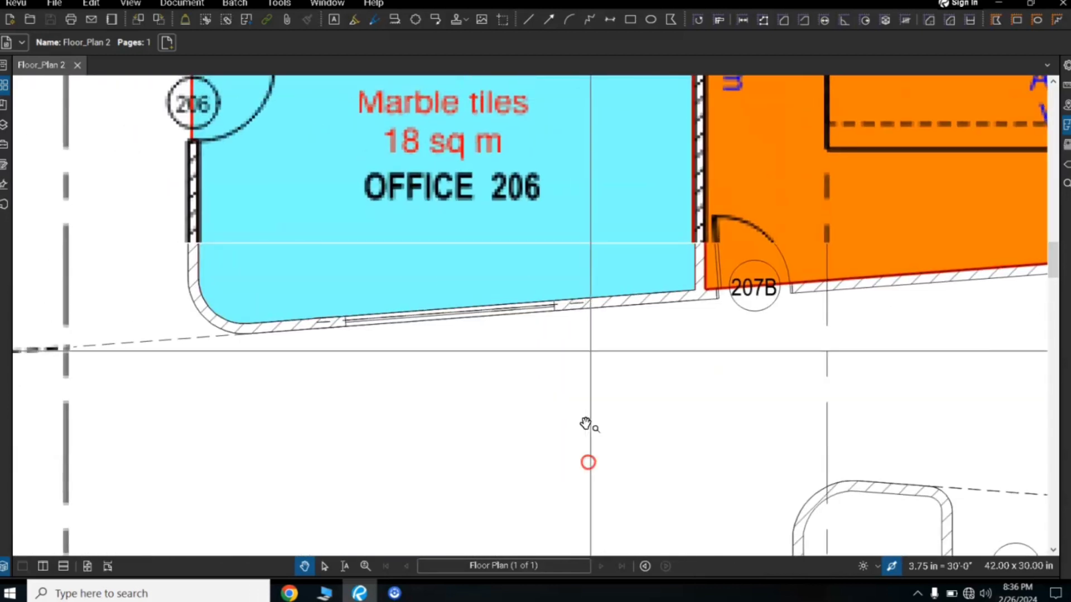
pyautogui.moveTo(667, 239)
pyautogui.mouseDown()
pyautogui.moveTo(565, 332)
pyautogui.moveTo(581, 306)
pyautogui.moveTo(448, 350)
pyautogui.mouseUp()
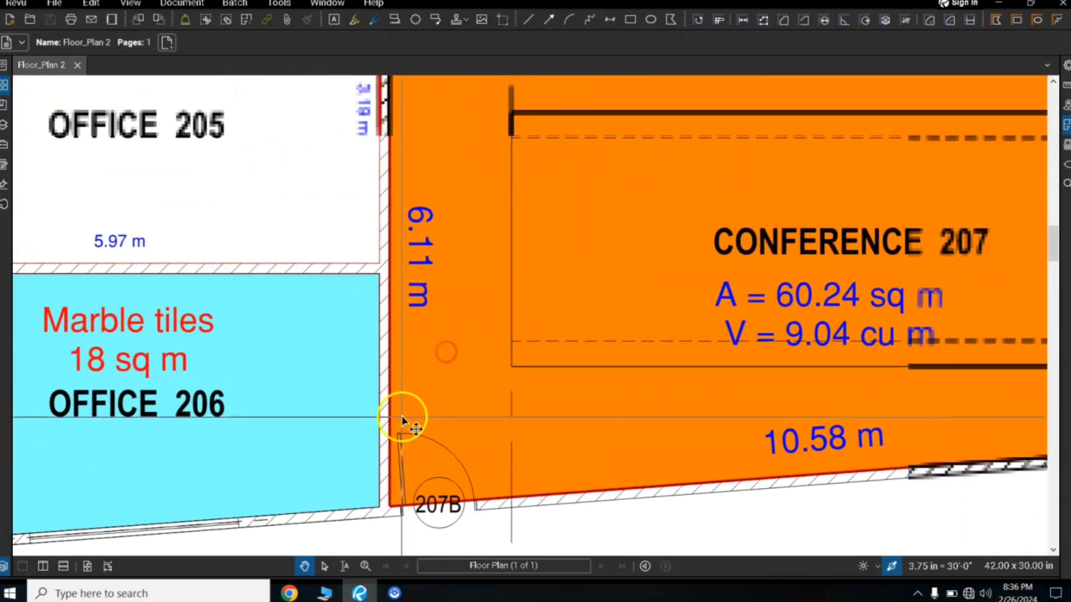
pyautogui.moveTo(402, 419); pyautogui.dragTo(565, 213)
pyautogui.moveTo(542, 273); pyautogui.dragTo(679, 227)
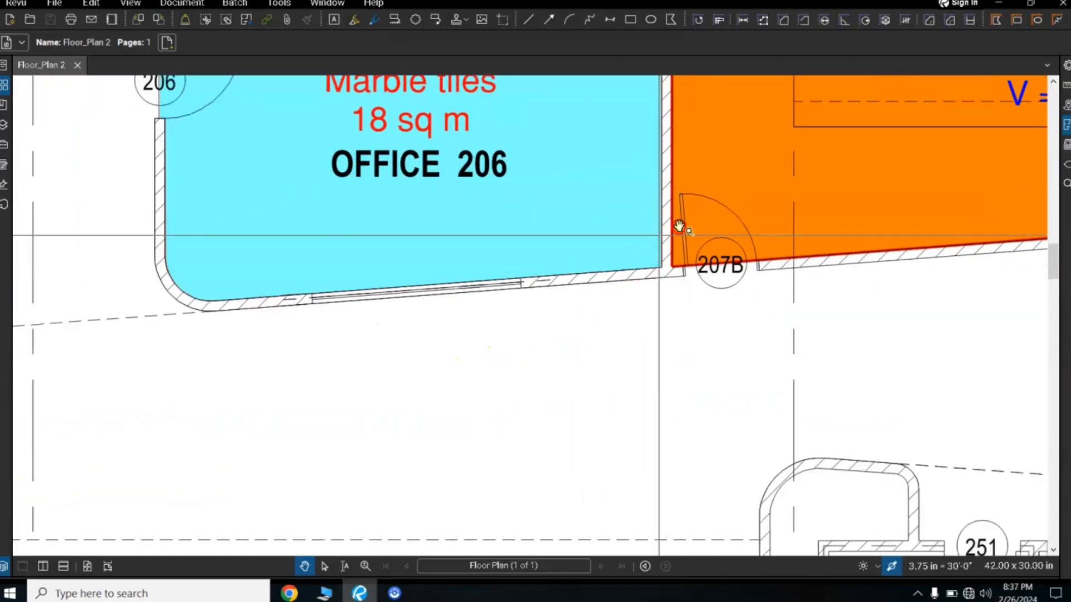
pyautogui.moveTo(478, 347); pyautogui.dragTo(600, 195)
pyautogui.scroll(-3, 608, 206)
pyautogui.scroll(-3, 608, 207)
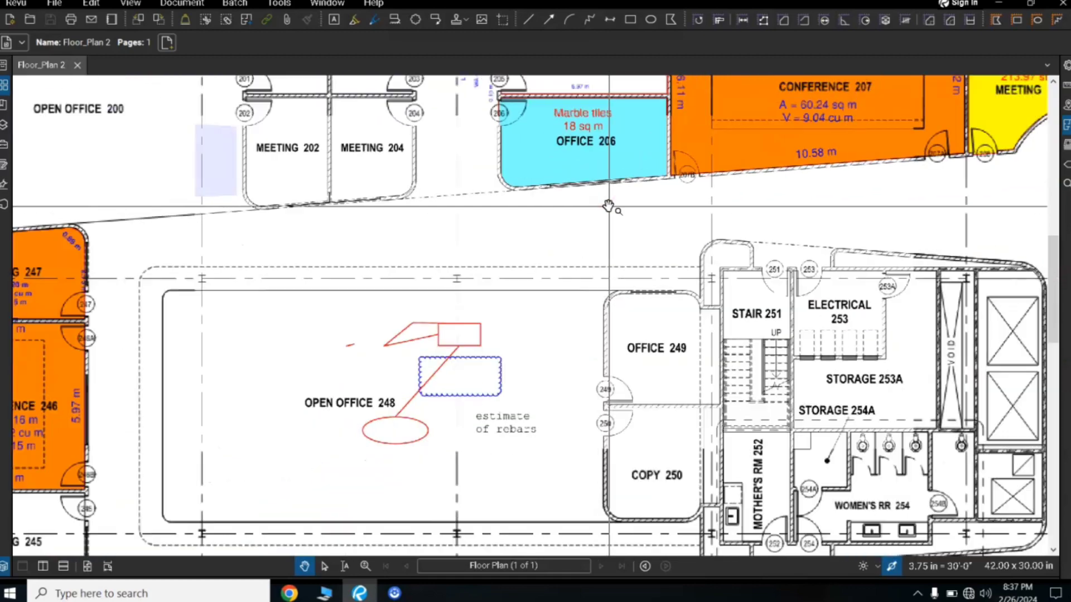
pyautogui.scroll(3, 478, 287)
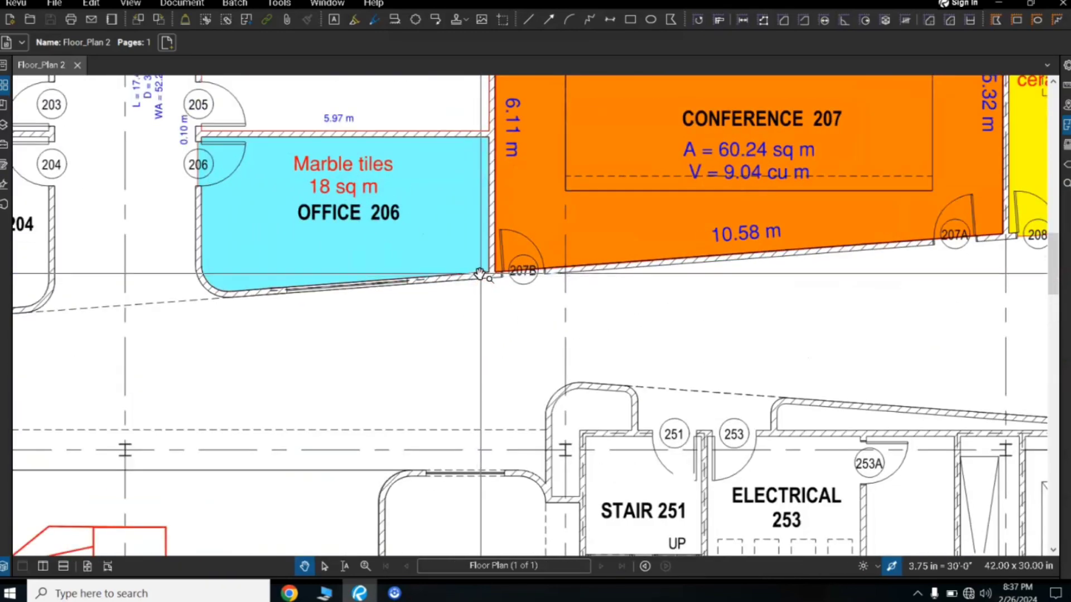
pyautogui.scroll(-3, 478, 275)
pyautogui.scroll(1, 555, 279)
pyautogui.scroll(3, 472, 320)
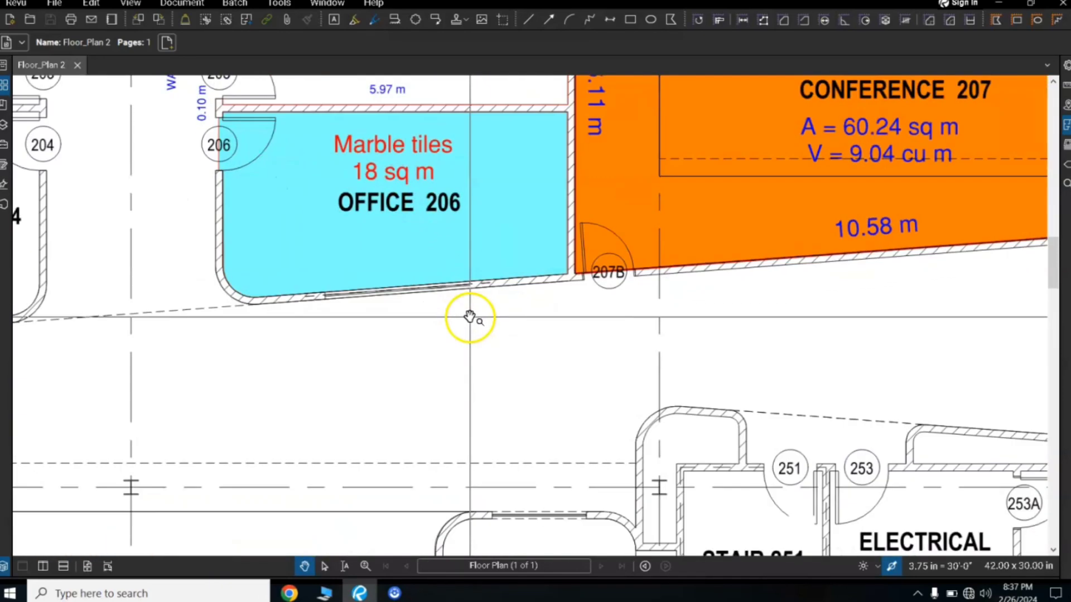
pyautogui.scroll(-3, 538, 182)
pyautogui.moveTo(471, 318); pyautogui.dragTo(547, 190)
pyautogui.scroll(-1, 541, 189)
pyautogui.scroll(2, 447, 333)
pyautogui.scroll(-2, 448, 334)
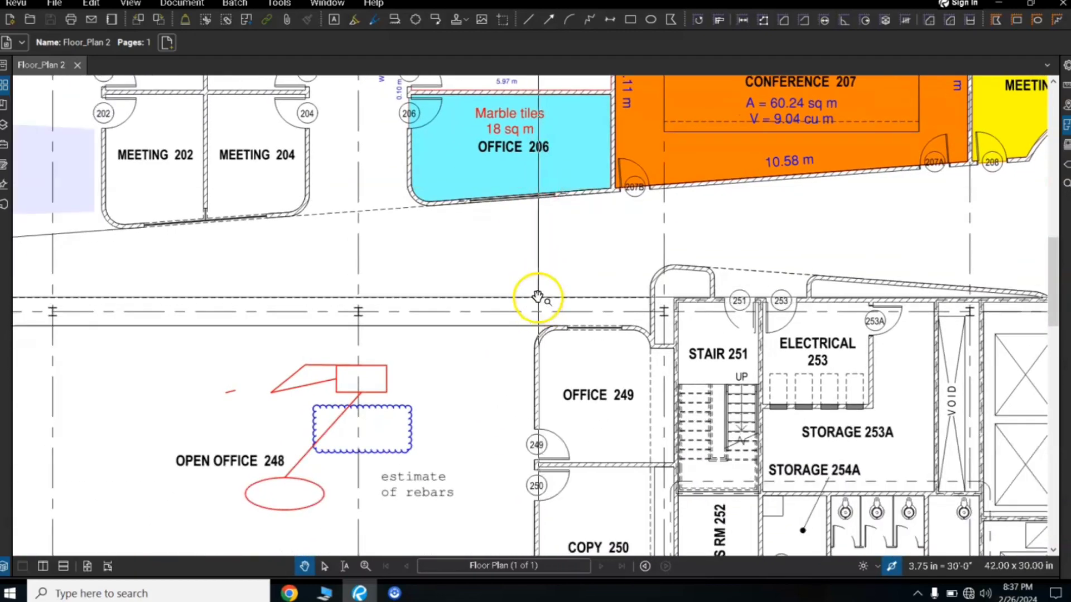
pyautogui.scroll(-2, 538, 297)
pyautogui.moveTo(476, 257); pyautogui.dragTo(475, 192)
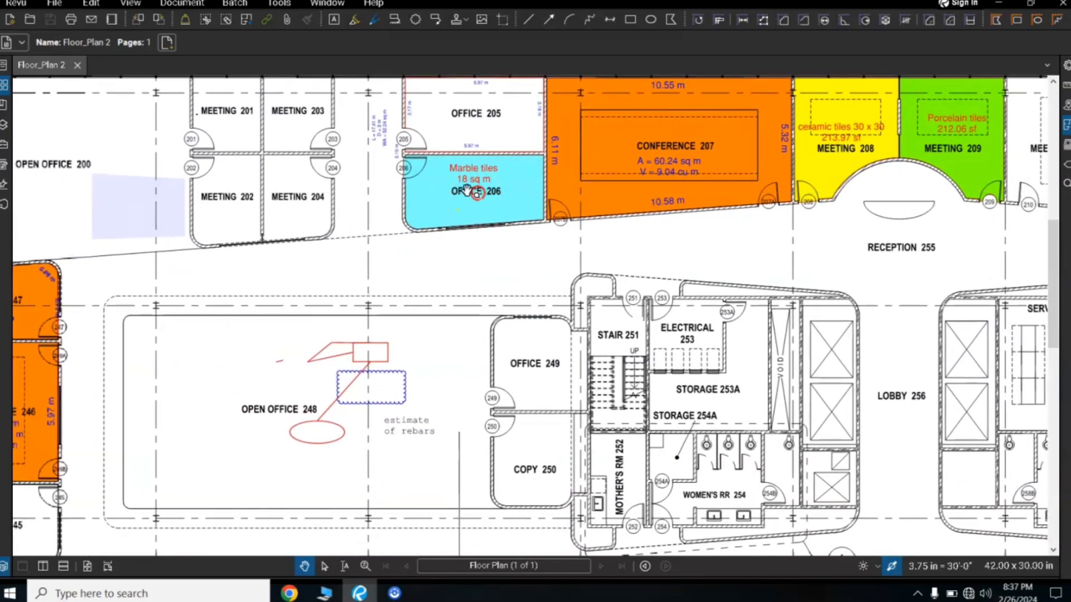
# Set the dimmer level for the floor plan's page content to 50%
pyautogui.click(134, 5)
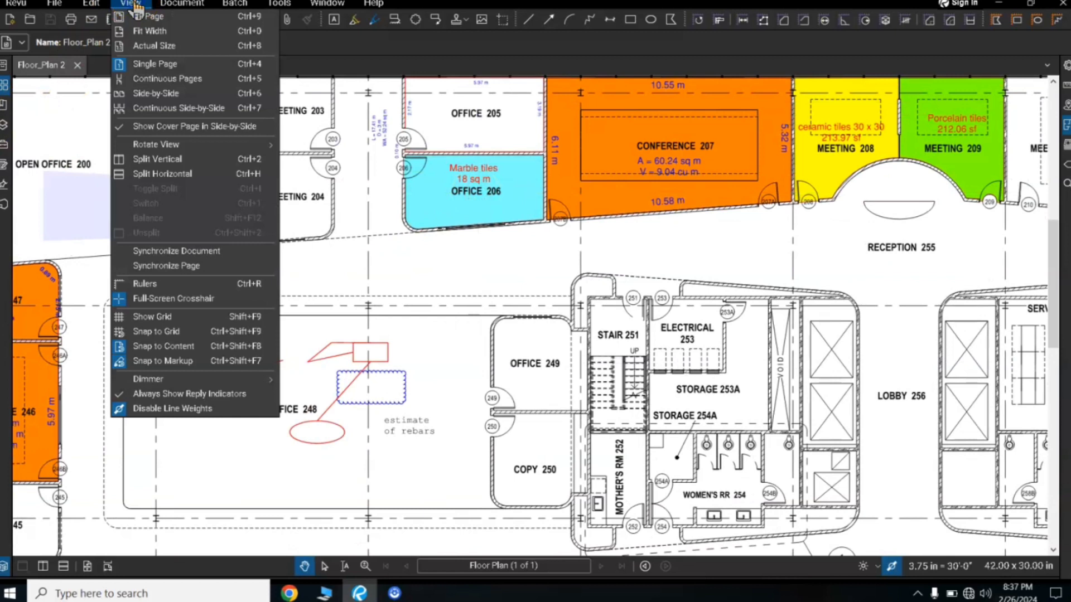
pyautogui.moveTo(163, 384)
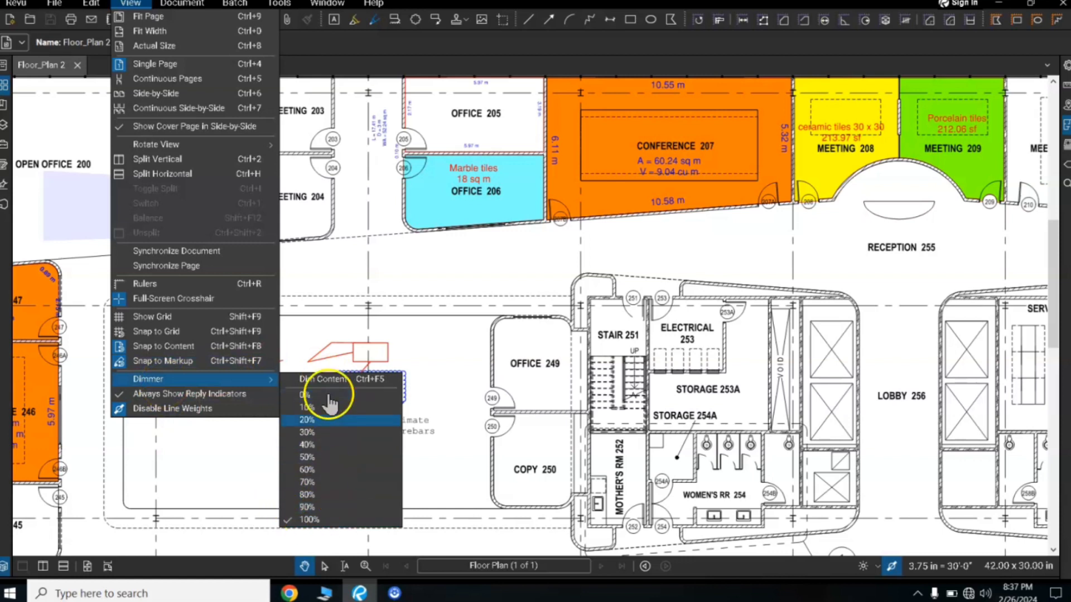
pyautogui.click(334, 460)
# Examine the dimmed floor plan around Open Office 248, Office 249 and Stair 251, comparing its content with the markups
pyautogui.scroll(3, 503, 362)
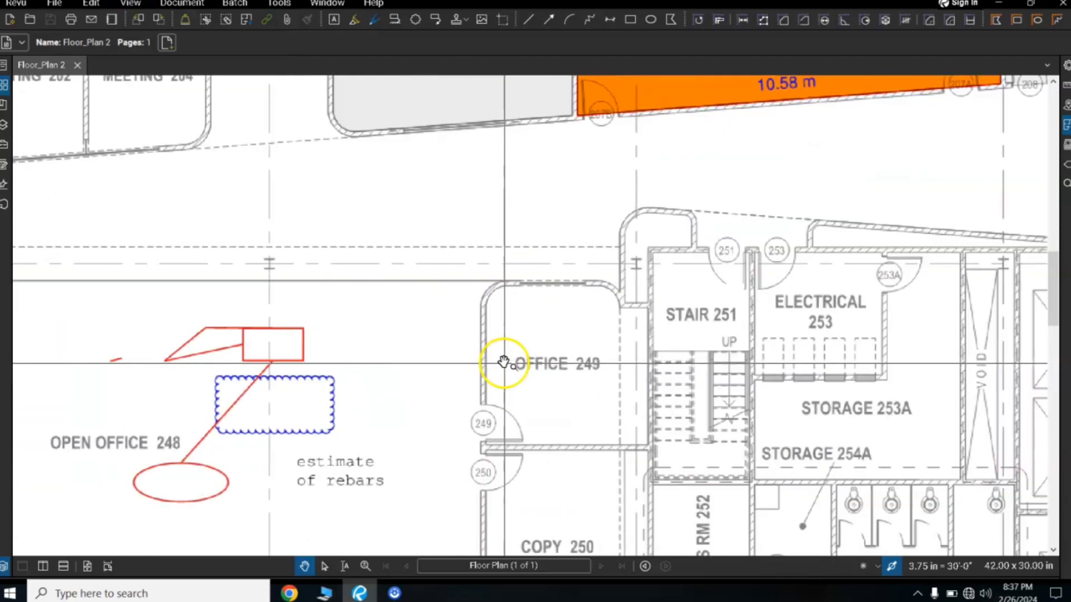
pyautogui.scroll(-3, 503, 362)
pyautogui.scroll(1, 483, 296)
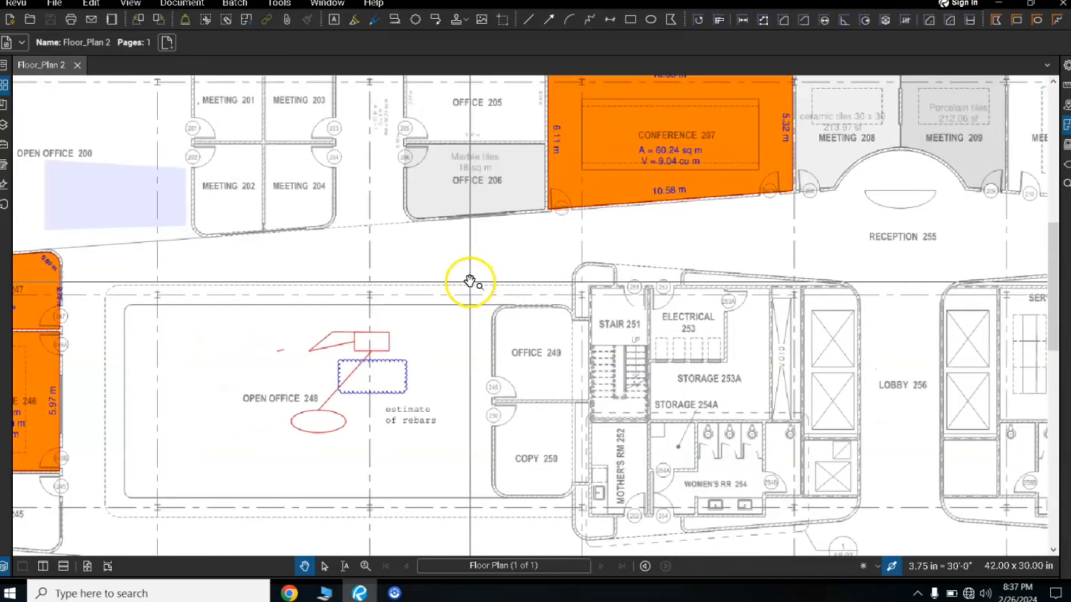
pyautogui.scroll(1, 470, 281)
pyautogui.scroll(-2, 470, 280)
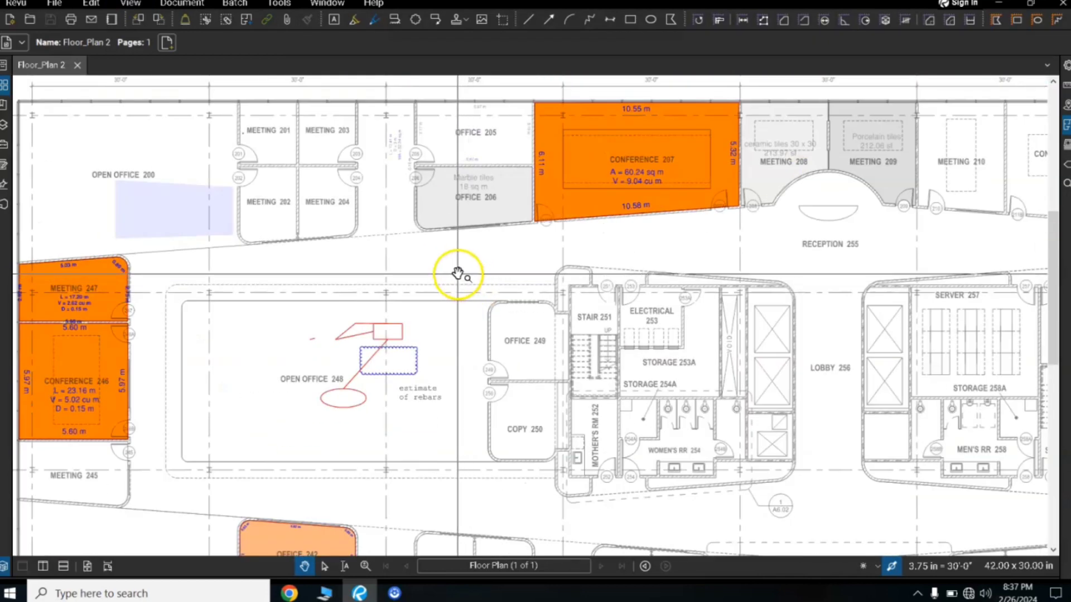
pyautogui.scroll(2, 458, 274)
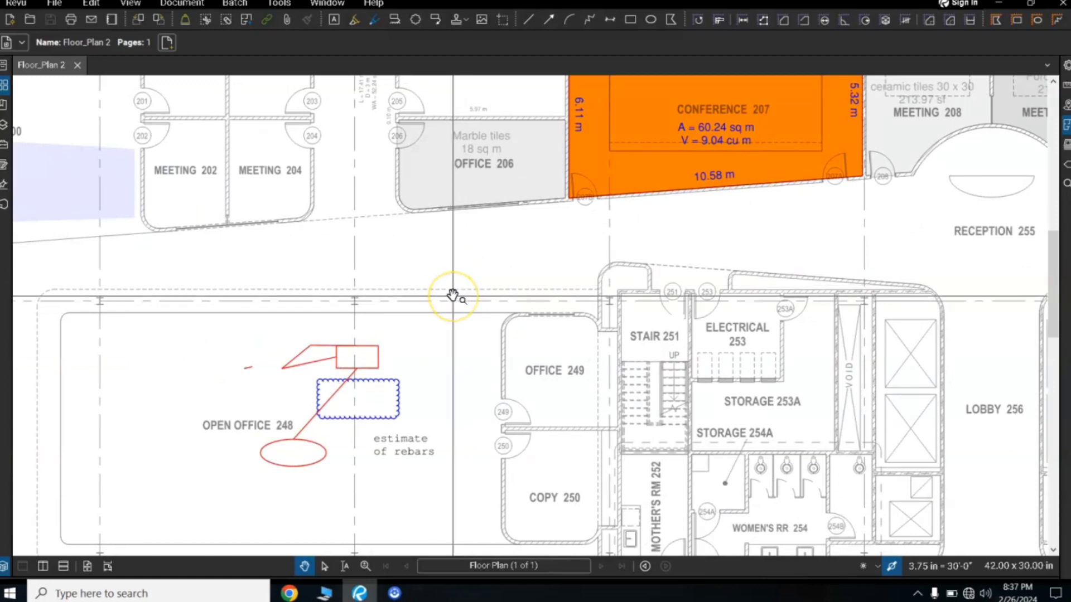
pyautogui.scroll(-3, 452, 294)
pyautogui.scroll(3, 439, 370)
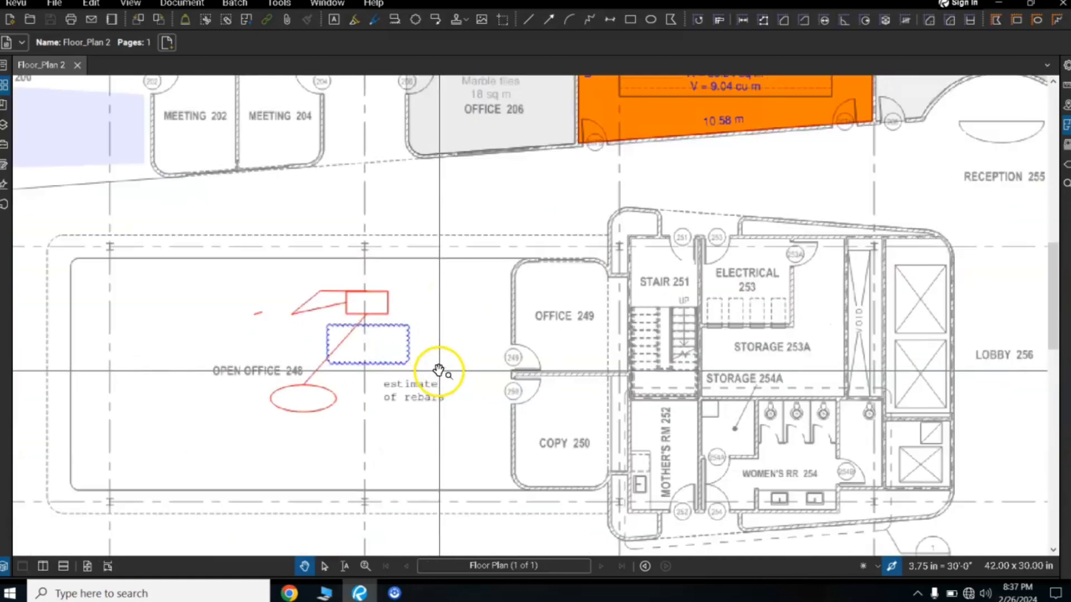
pyautogui.scroll(-2, 430, 352)
pyautogui.moveTo(411, 311); pyautogui.dragTo(352, 304)
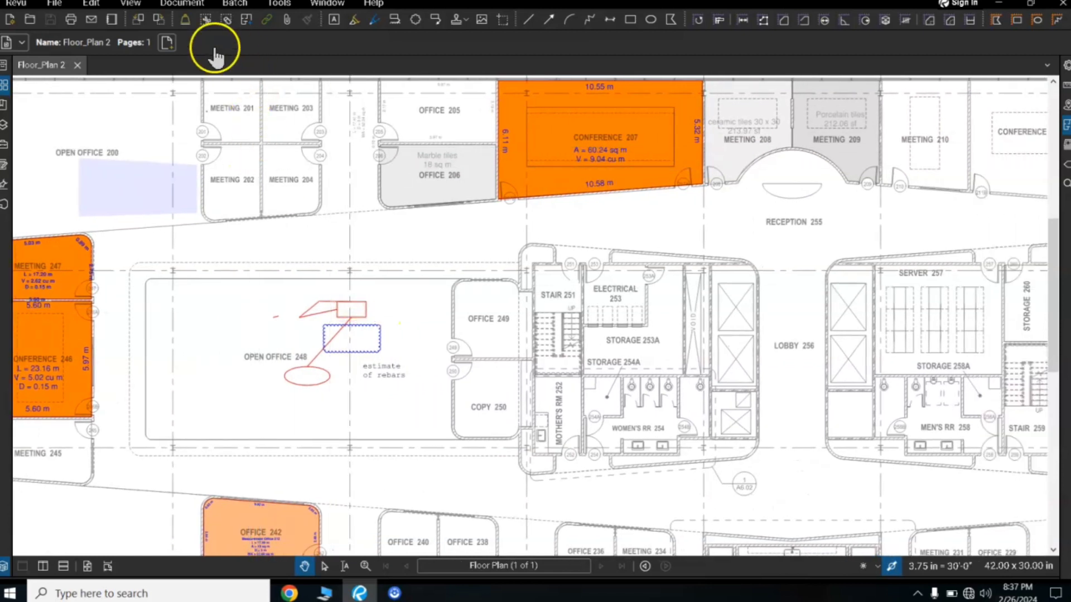
# Set the dimmer level for the floor plan's page content to 100%
pyautogui.click(130, 3)
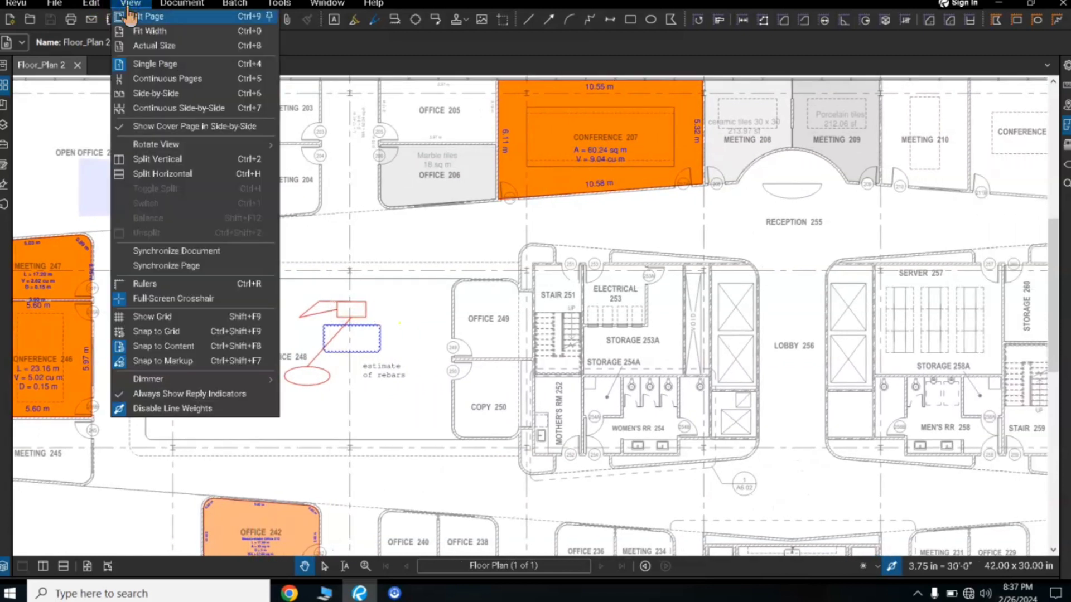
pyautogui.moveTo(210, 380)
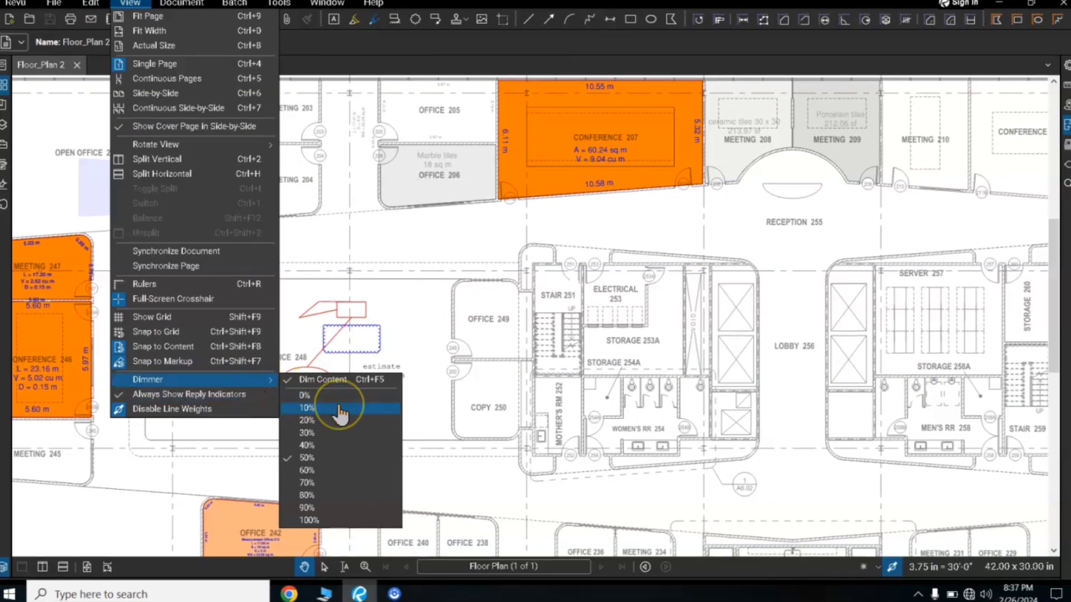
pyautogui.click(323, 521)
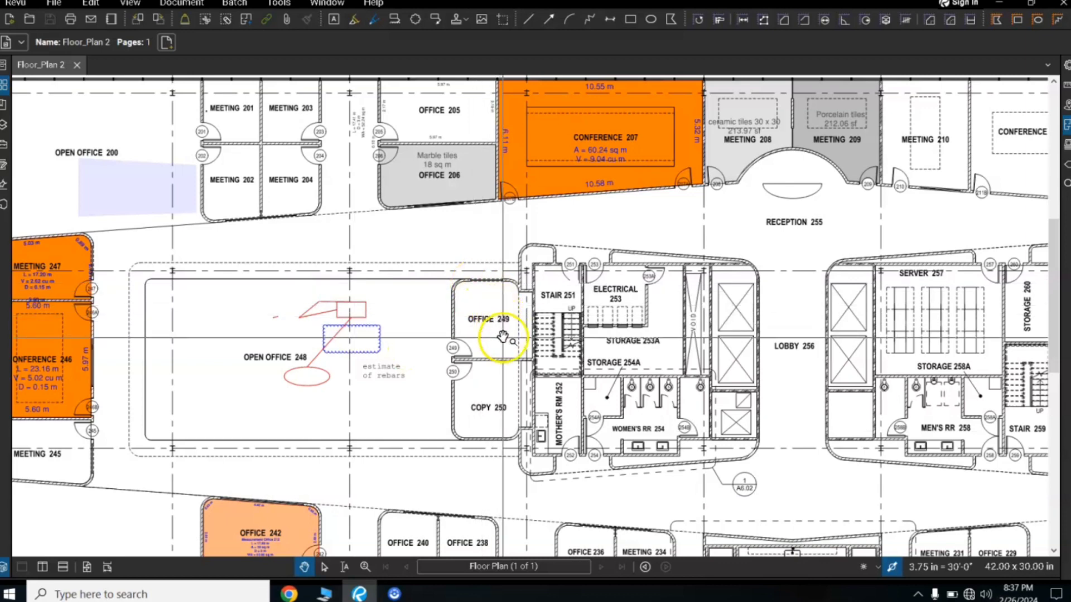
# Turn off Disable Line Weights to examine the walls around Office 249, and turn the option back on
pyautogui.scroll(2, 439, 361)
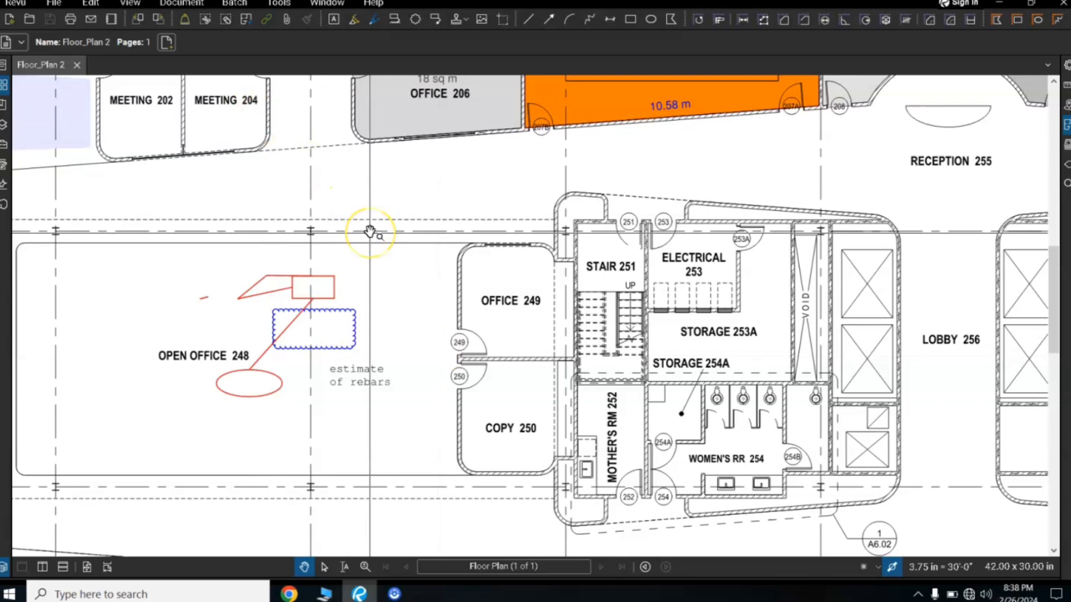
pyautogui.scroll(3, 370, 231)
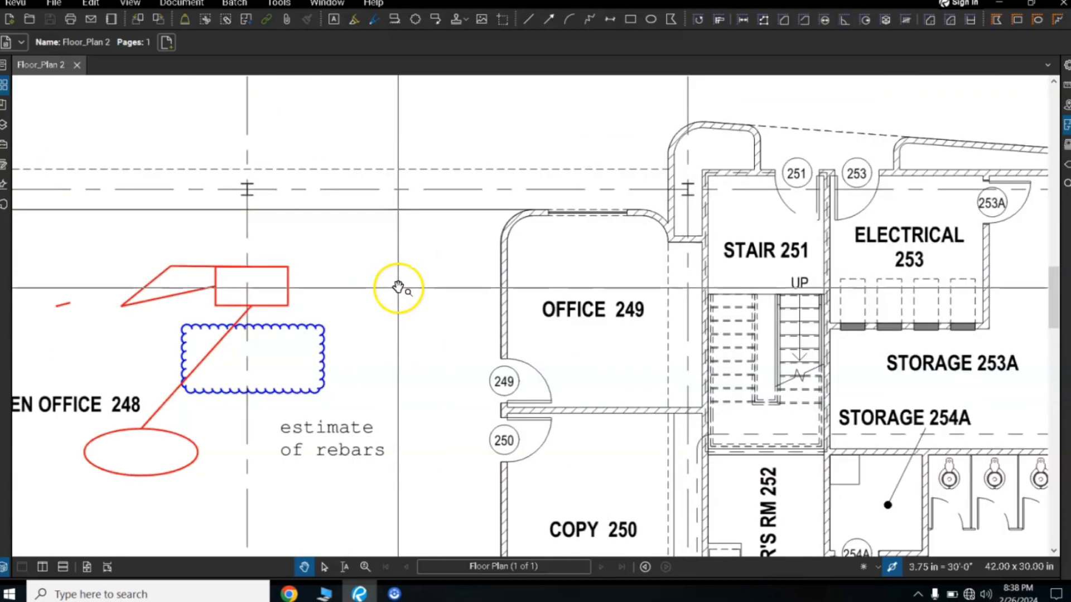
pyautogui.scroll(-2, 402, 288)
pyautogui.scroll(2, 395, 268)
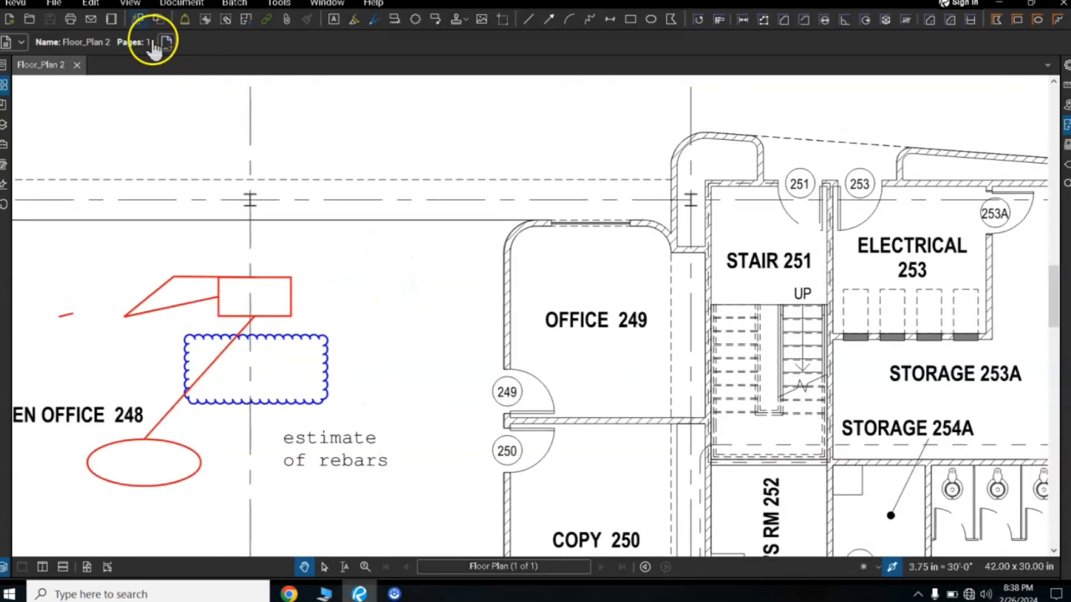
pyautogui.click(130, 4)
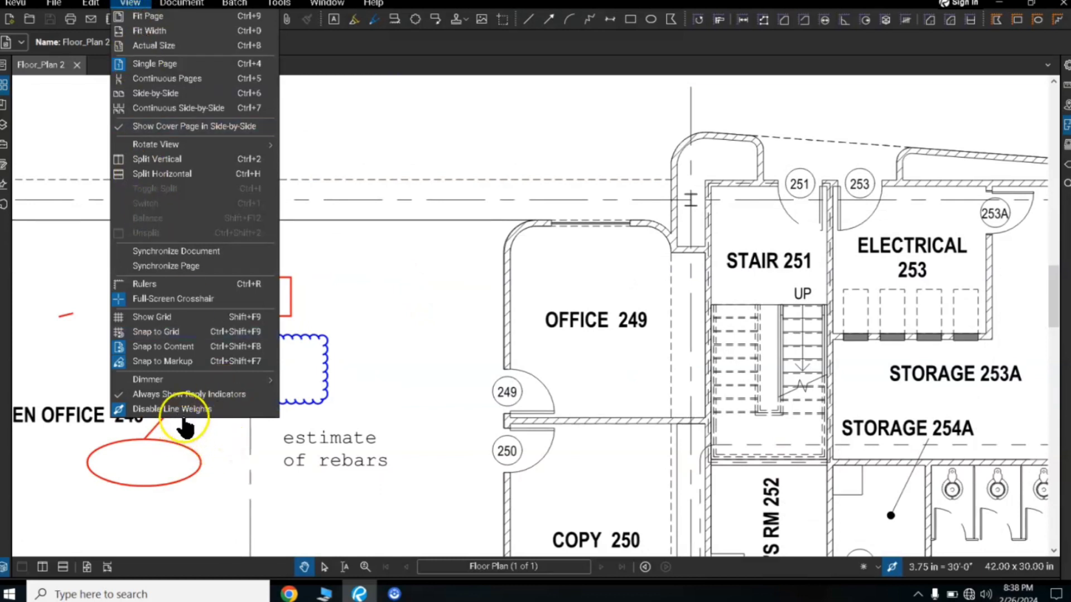
pyautogui.click(211, 411)
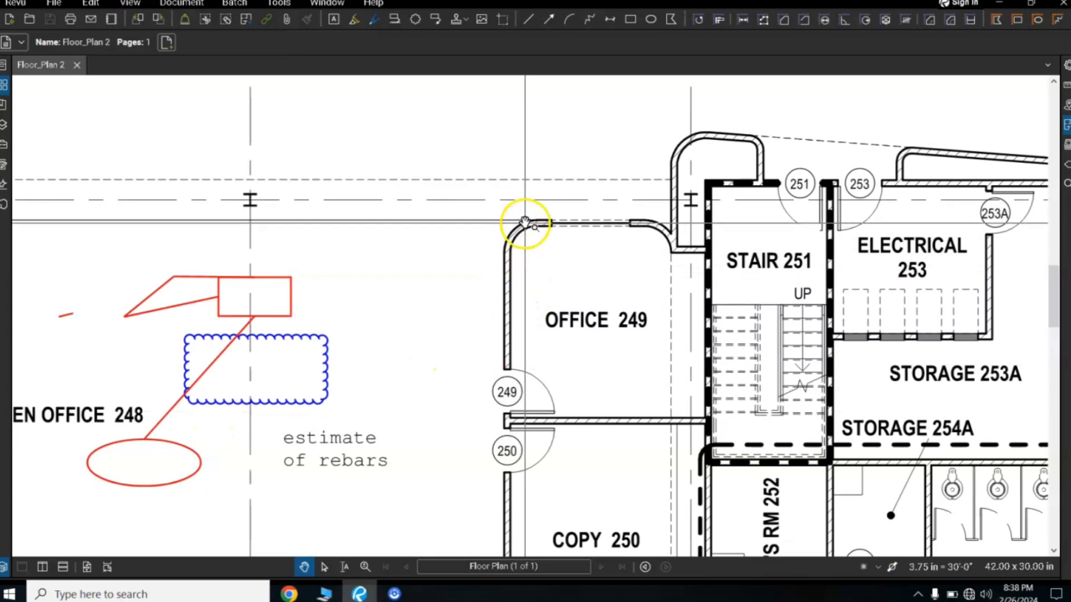
pyautogui.scroll(3, 506, 249)
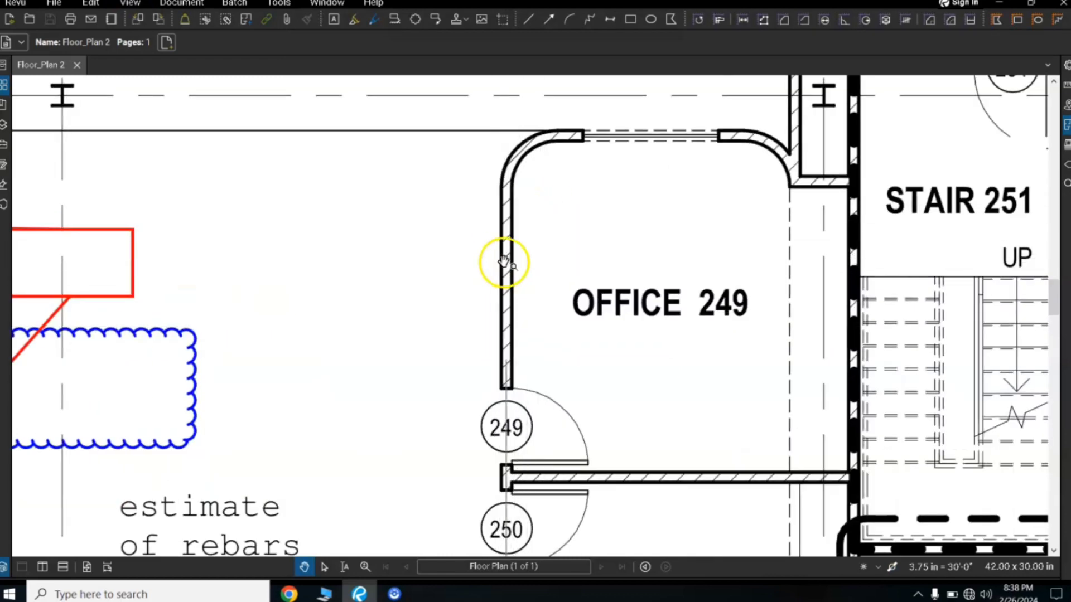
pyautogui.click(129, 5)
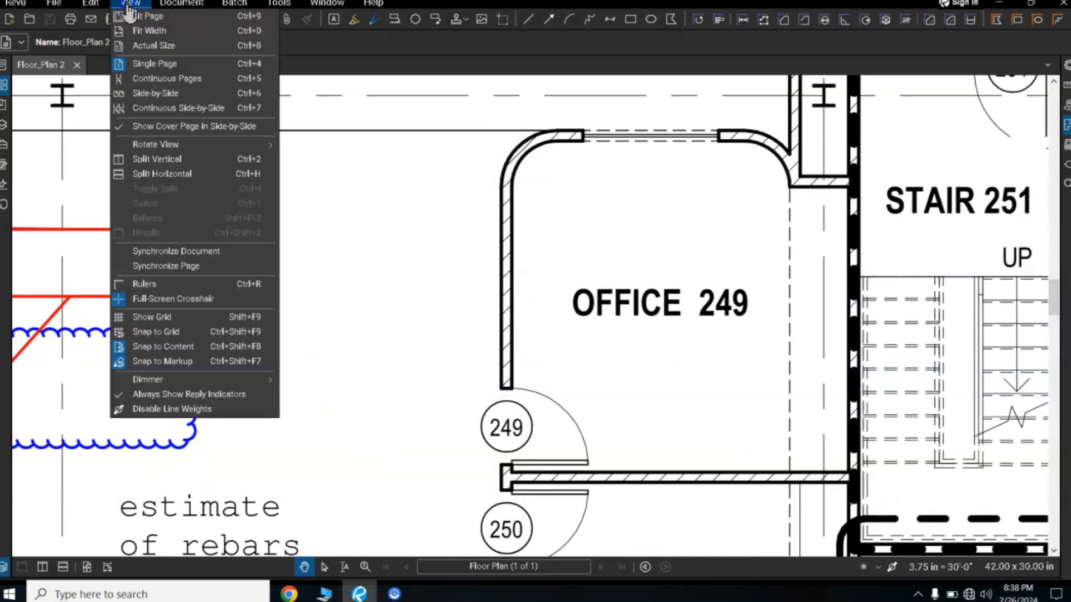
pyautogui.click(178, 413)
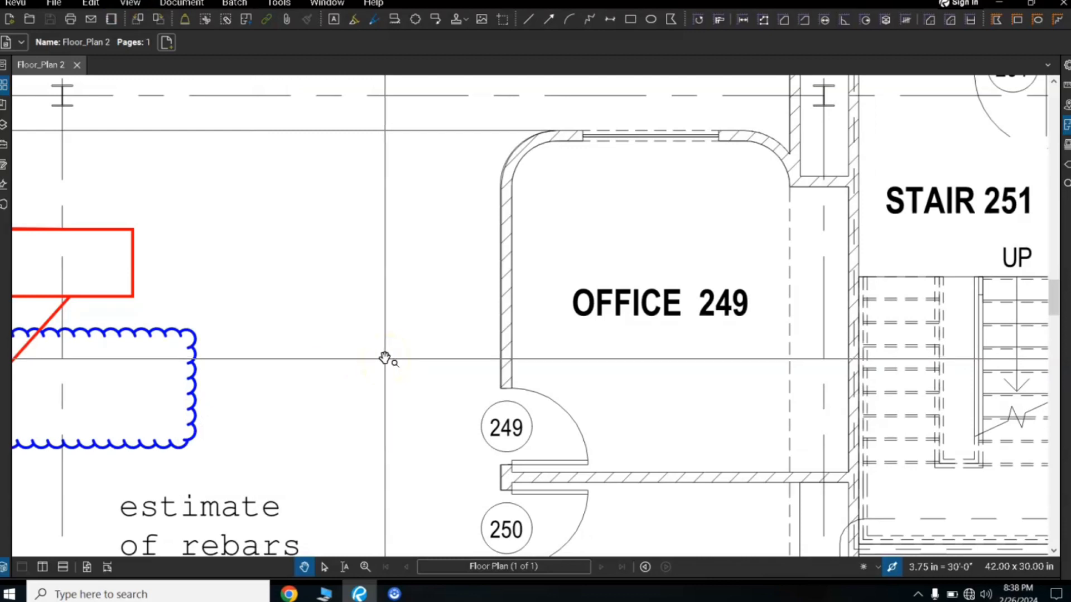
# Turn off Snap to Content for the floor plan
pyautogui.scroll(-2, 385, 358)
pyautogui.scroll(-3, 478, 318)
pyautogui.scroll(3, 479, 320)
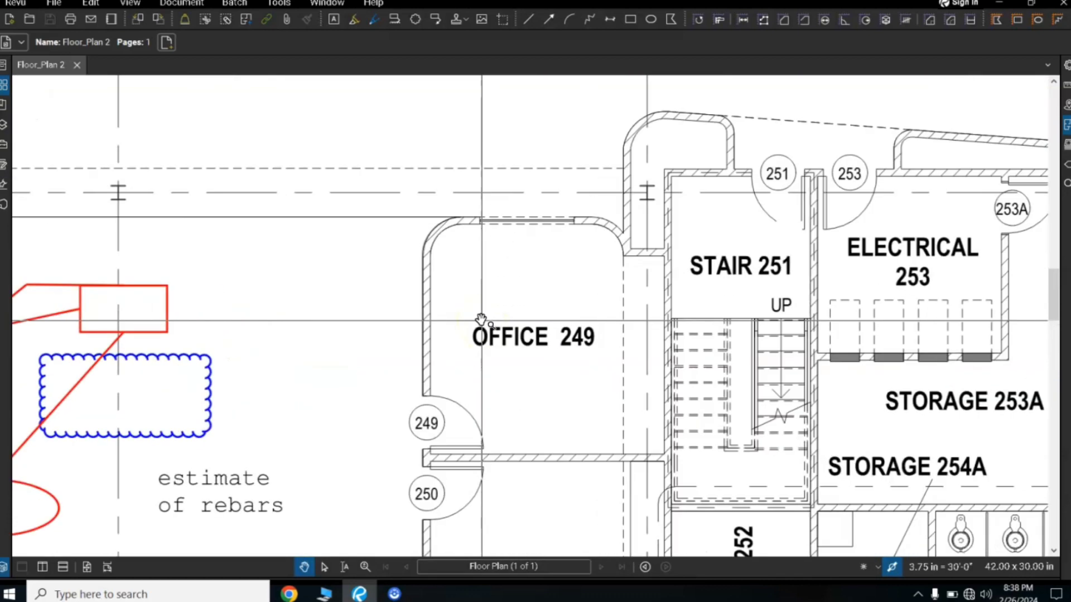
pyautogui.moveTo(481, 319); pyautogui.dragTo(484, 265)
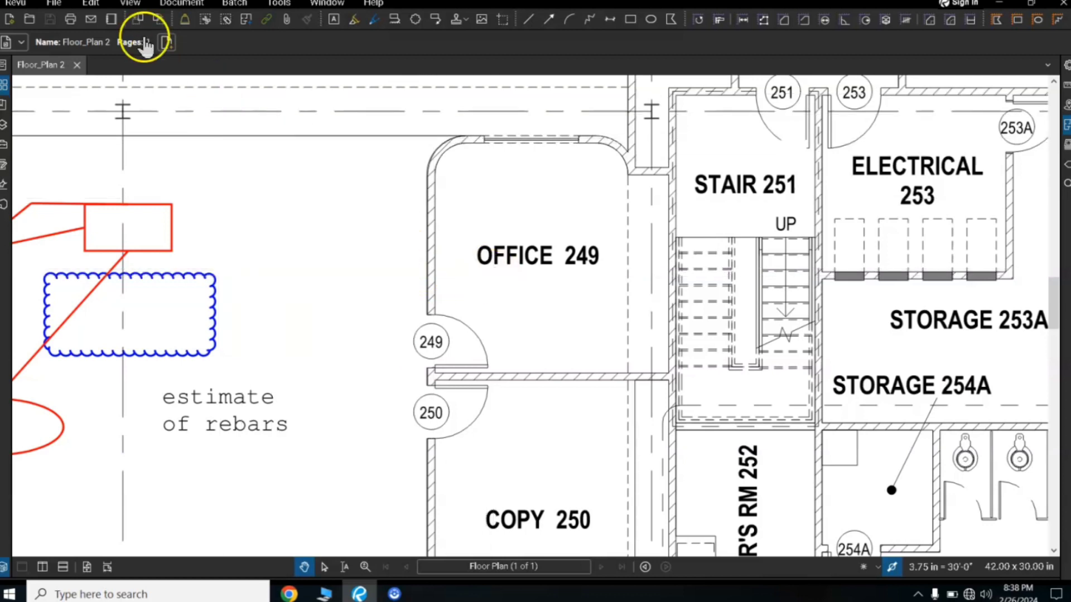
pyautogui.click(130, 4)
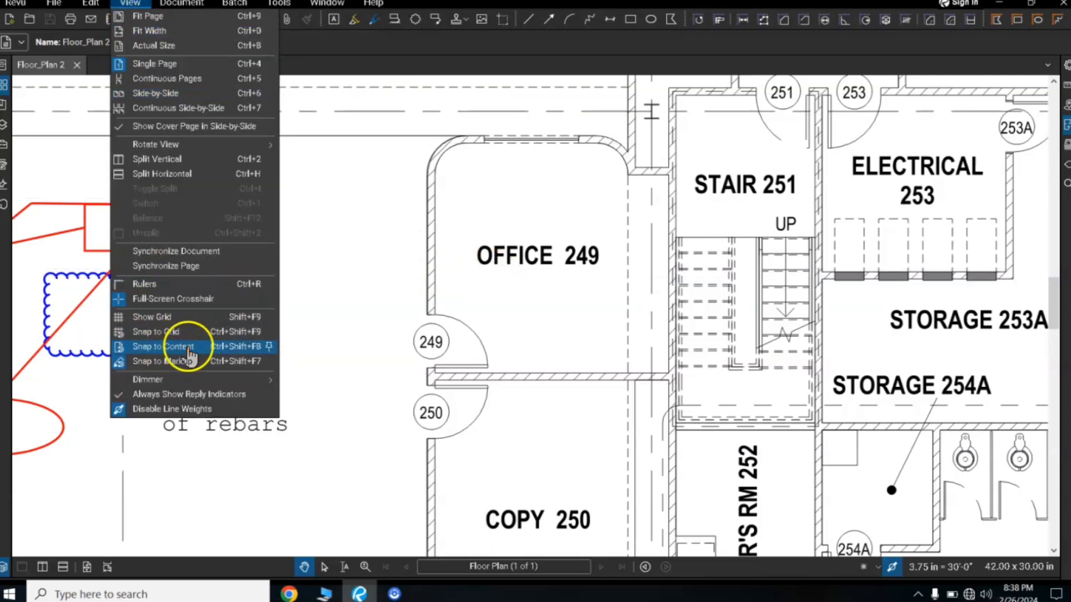
pyautogui.click(149, 347)
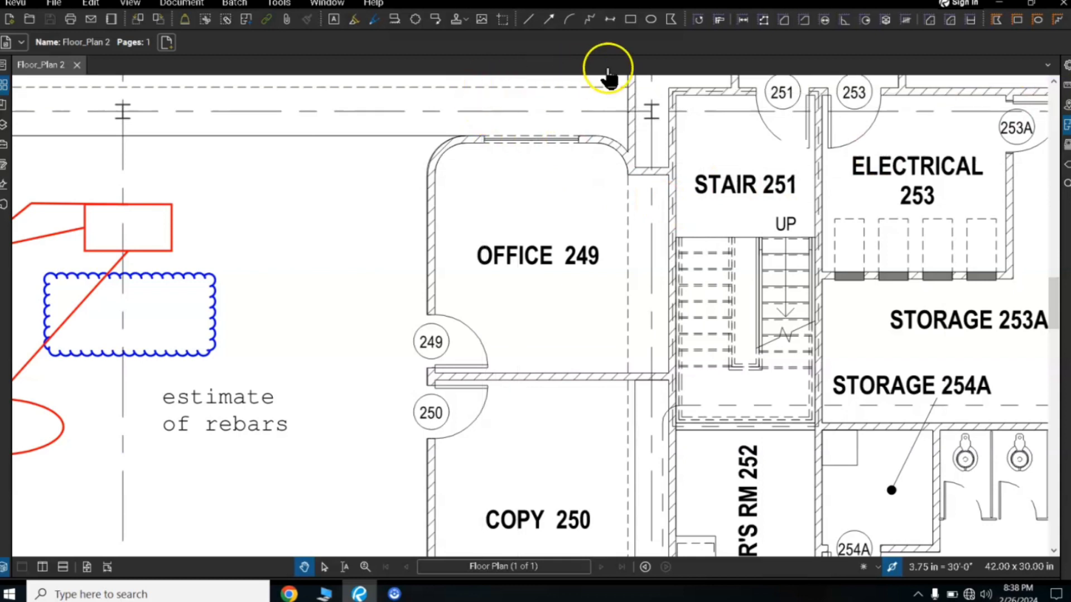
# Start the Area measurement tool and turn on Snap to Content for the floor plan
pyautogui.click(784, 23)
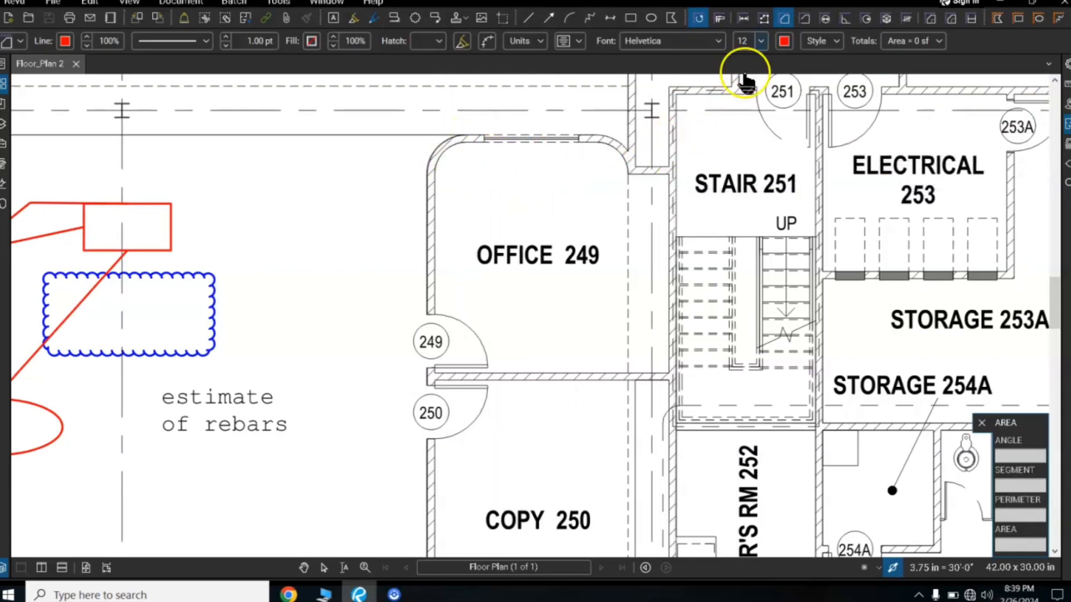
pyautogui.click(131, 3)
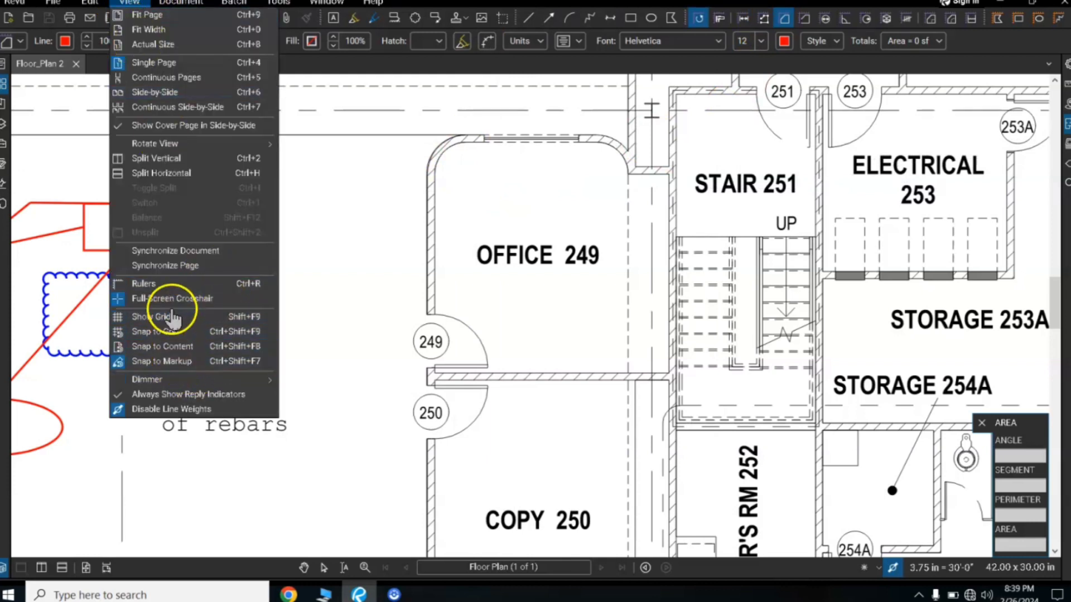
pyautogui.click(166, 348)
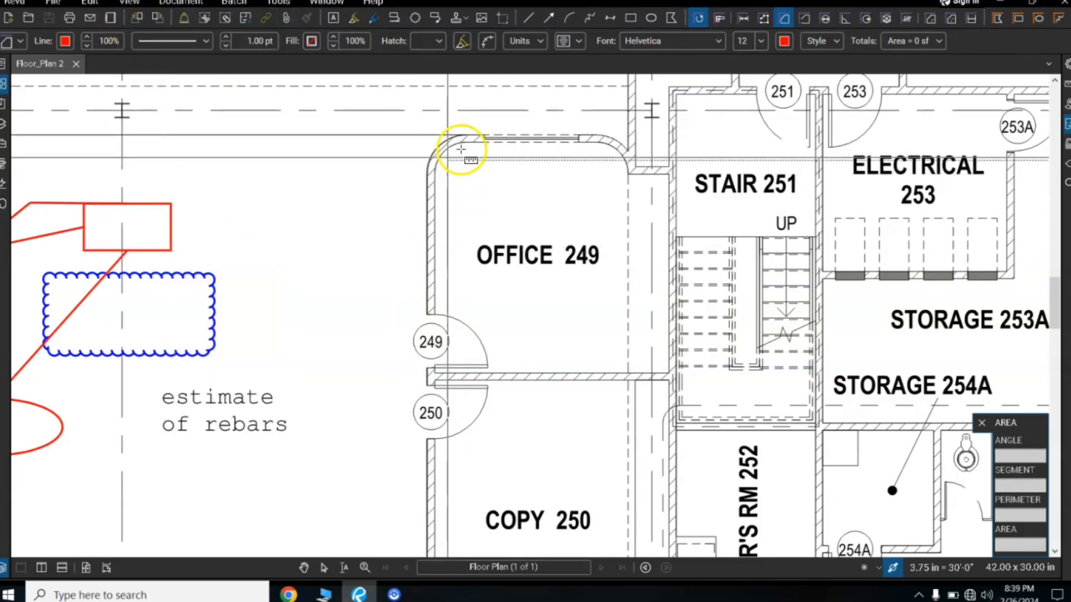
# Measure the rectangular area of Office 241, snapping to opposite inner wall corners
pyautogui.scroll(-3, 512, 431)
pyautogui.scroll(-8, 512, 430)
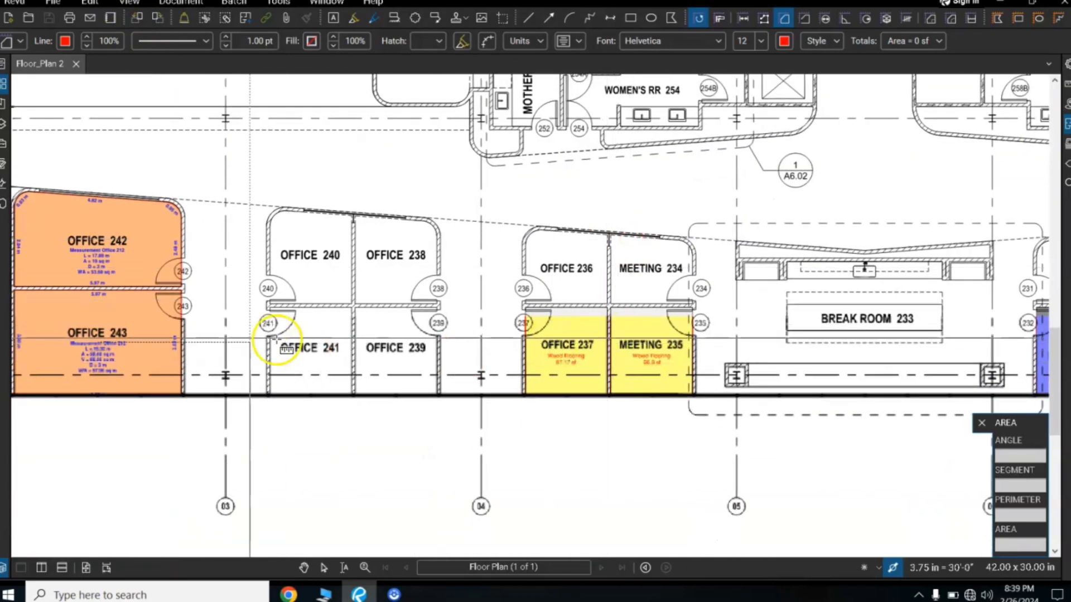
pyautogui.scroll(3, 229, 342)
pyautogui.scroll(1, 427, 366)
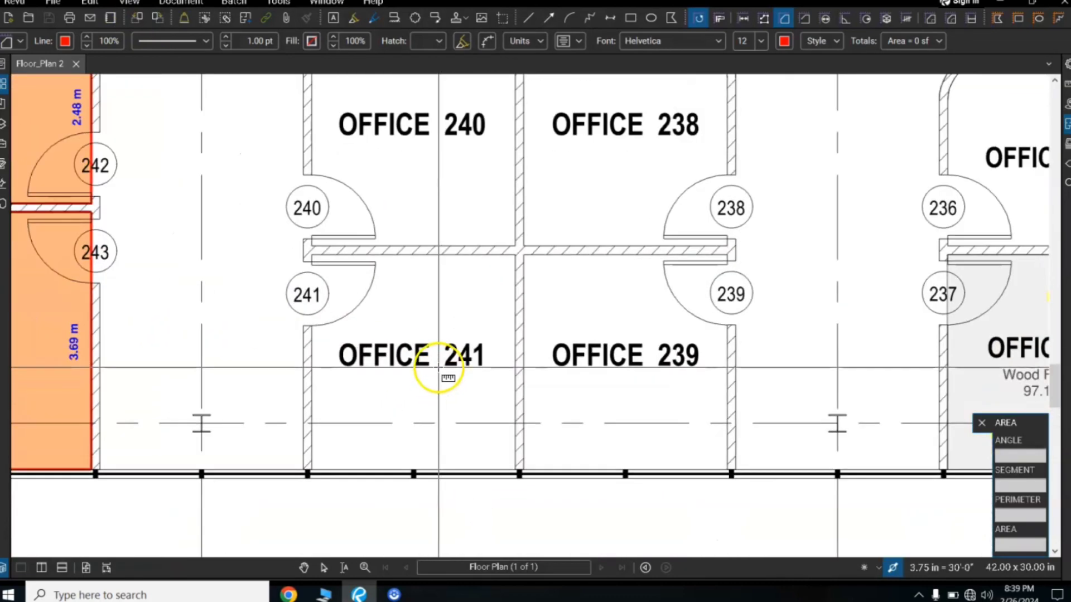
pyautogui.scroll(-1, 430, 311)
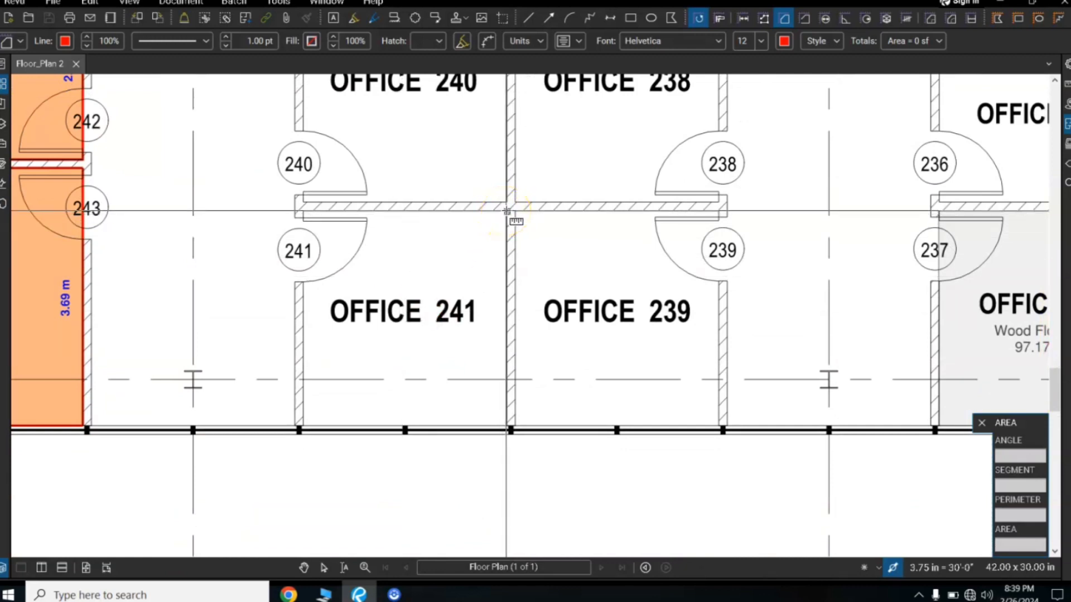
pyautogui.click(507, 211)
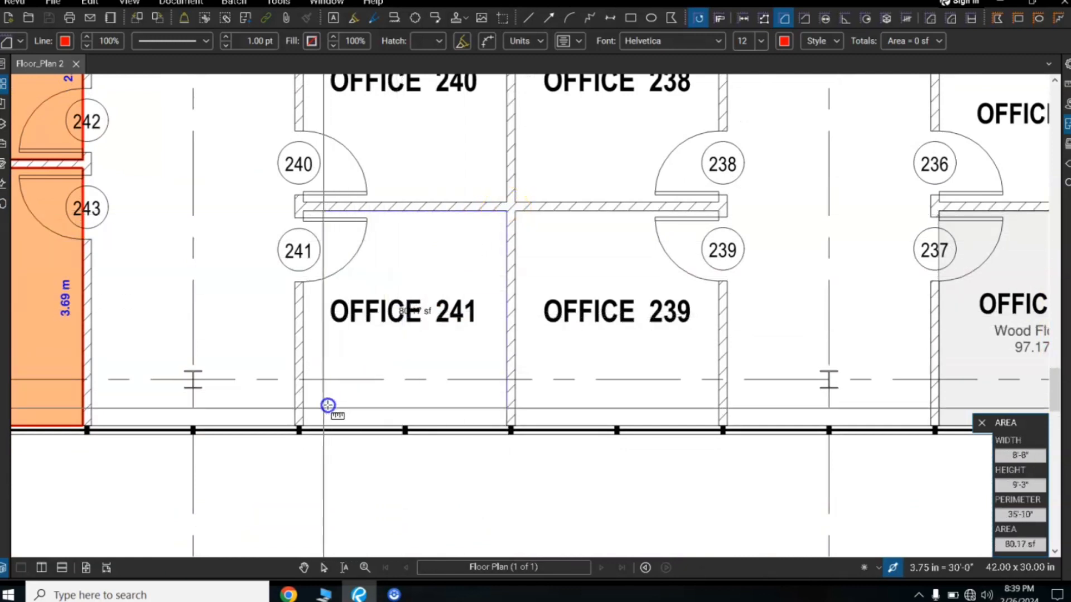
pyautogui.click(304, 427)
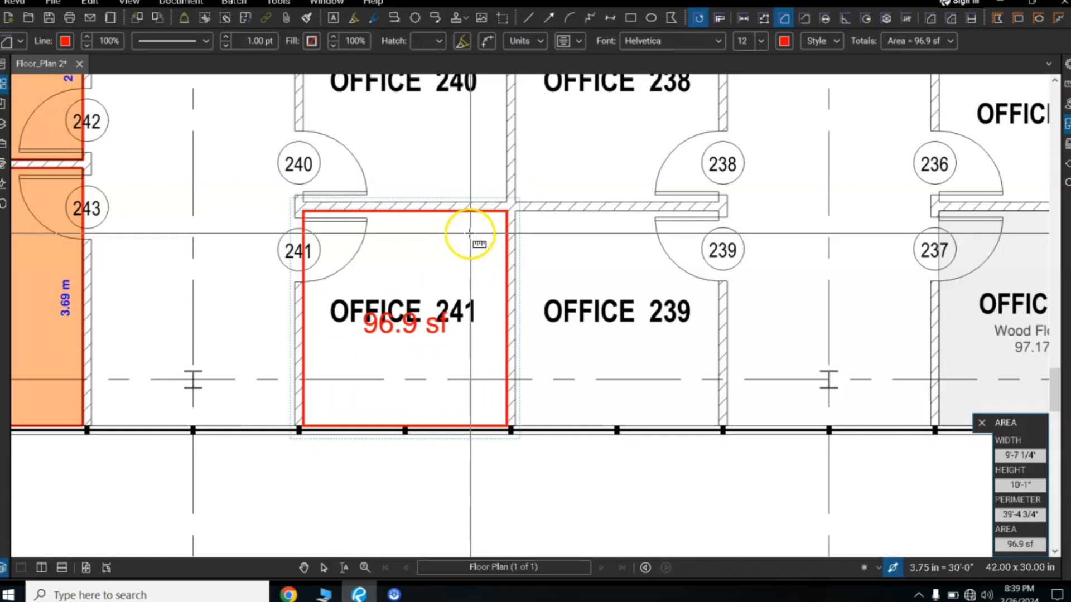
pyautogui.press('Escape')
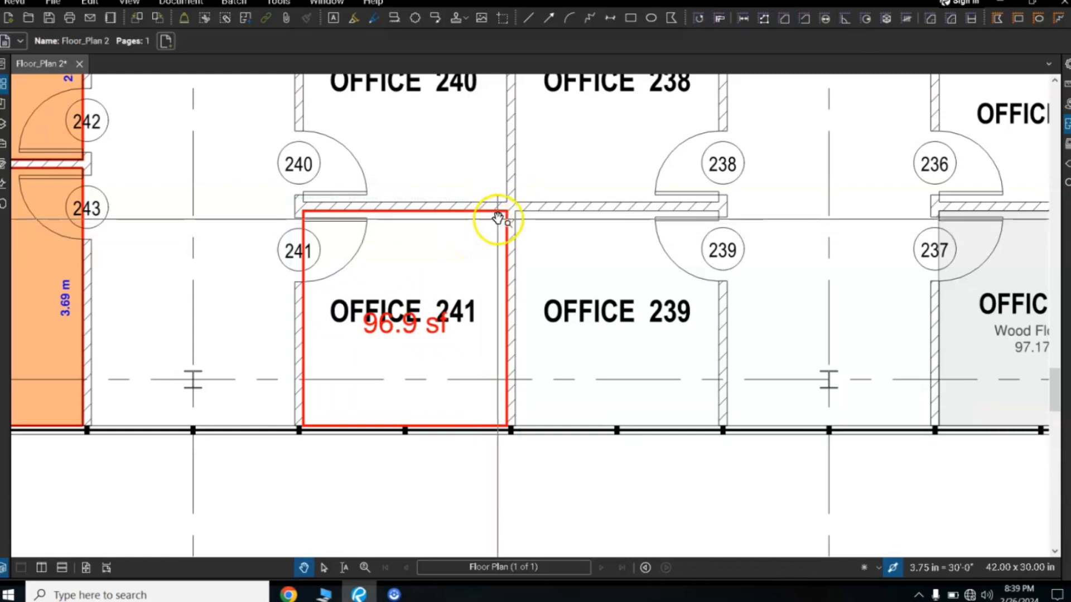
# Delete the area measurement markup from Office 241
pyautogui.click(501, 215)
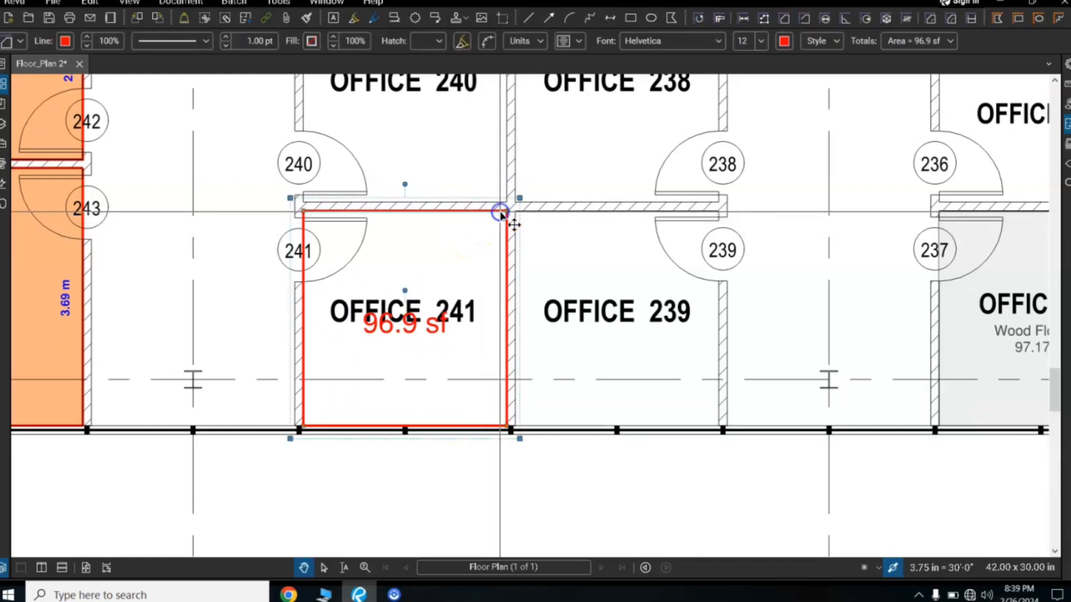
pyautogui.press('Delete')
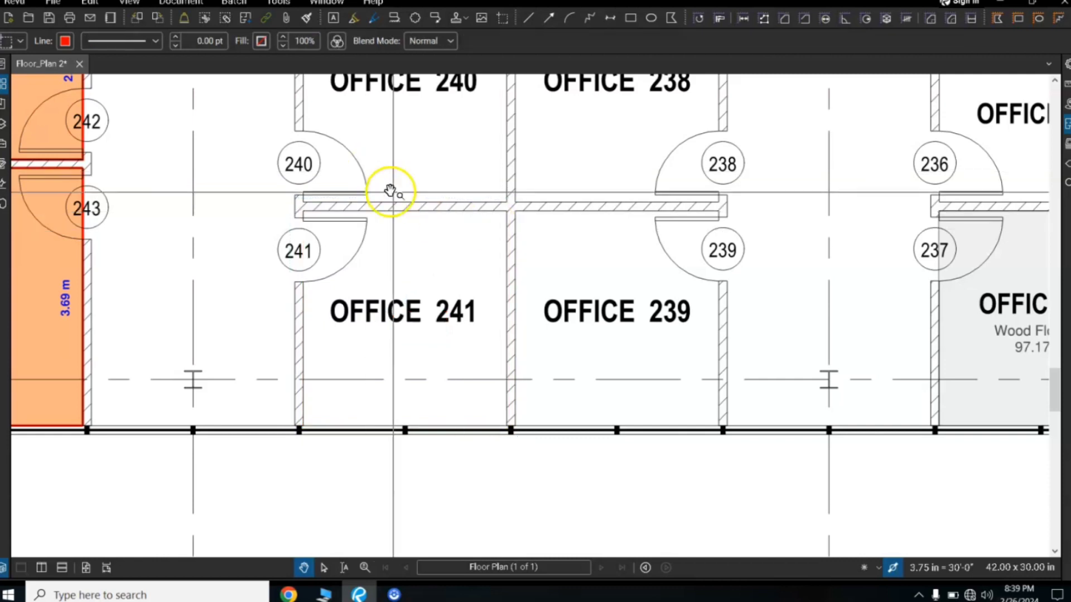
# Turn off Full-Screen Crosshair and examine the pointer around Offices 238 to 241
pyautogui.click(132, 4)
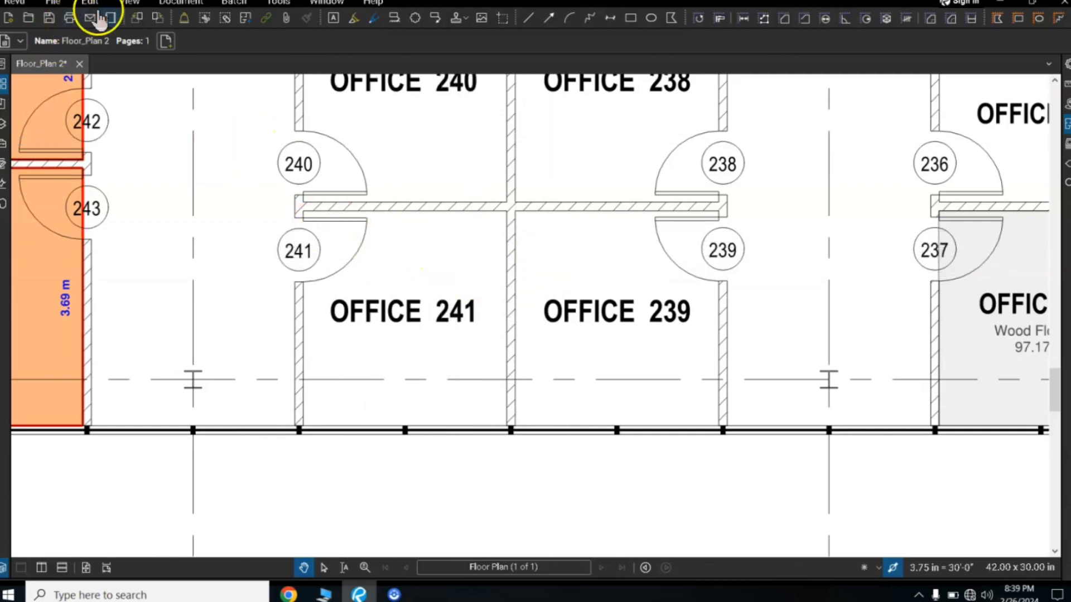
pyautogui.click(128, 2)
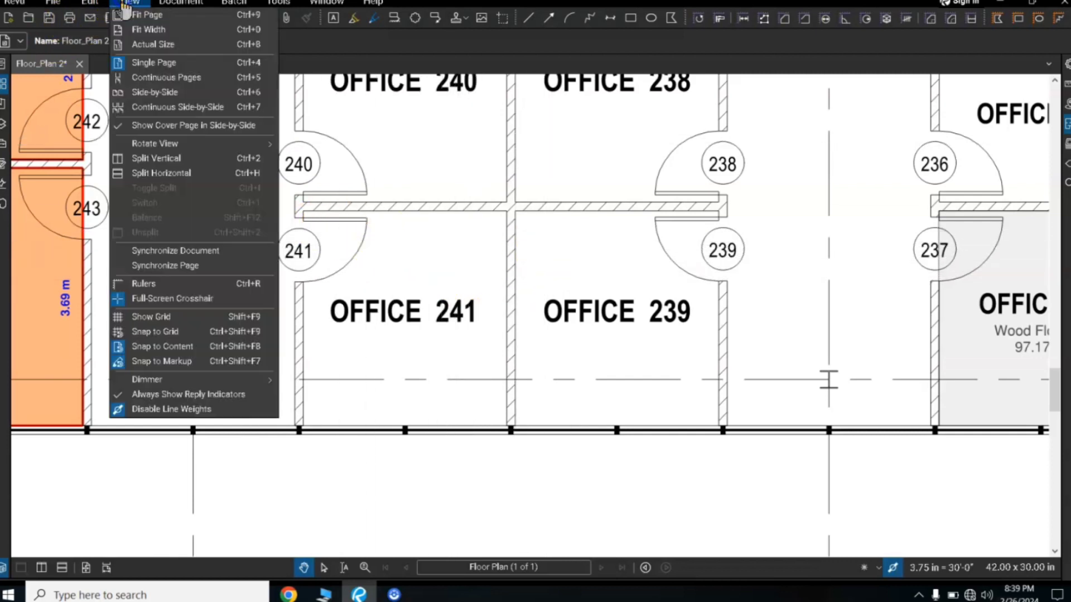
pyautogui.click(191, 301)
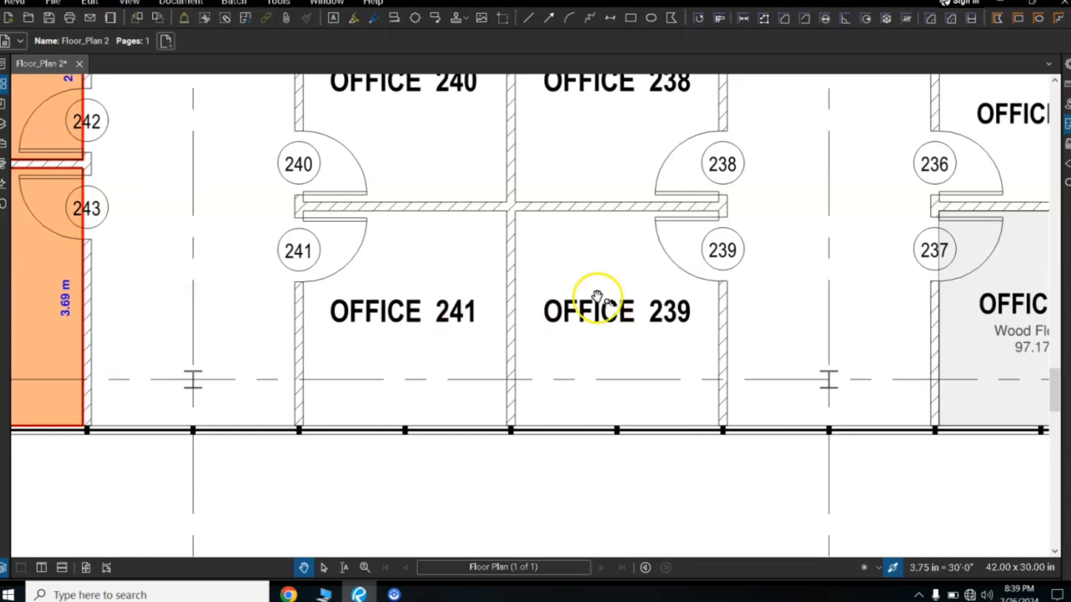
pyautogui.moveTo(597, 266); pyautogui.dragTo(691, 266)
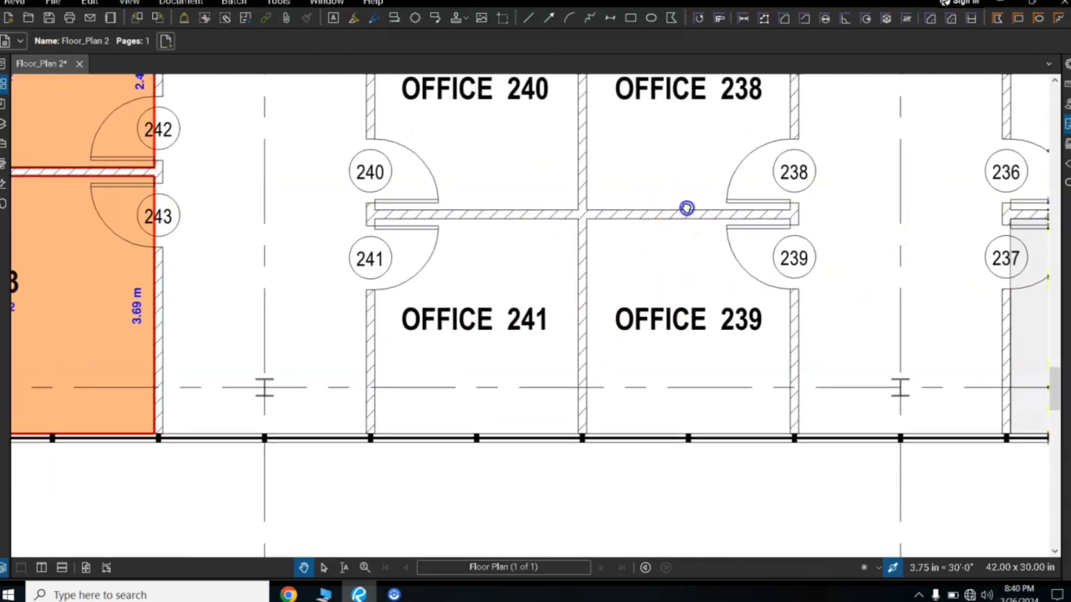
pyautogui.moveTo(686, 208); pyautogui.dragTo(584, 212)
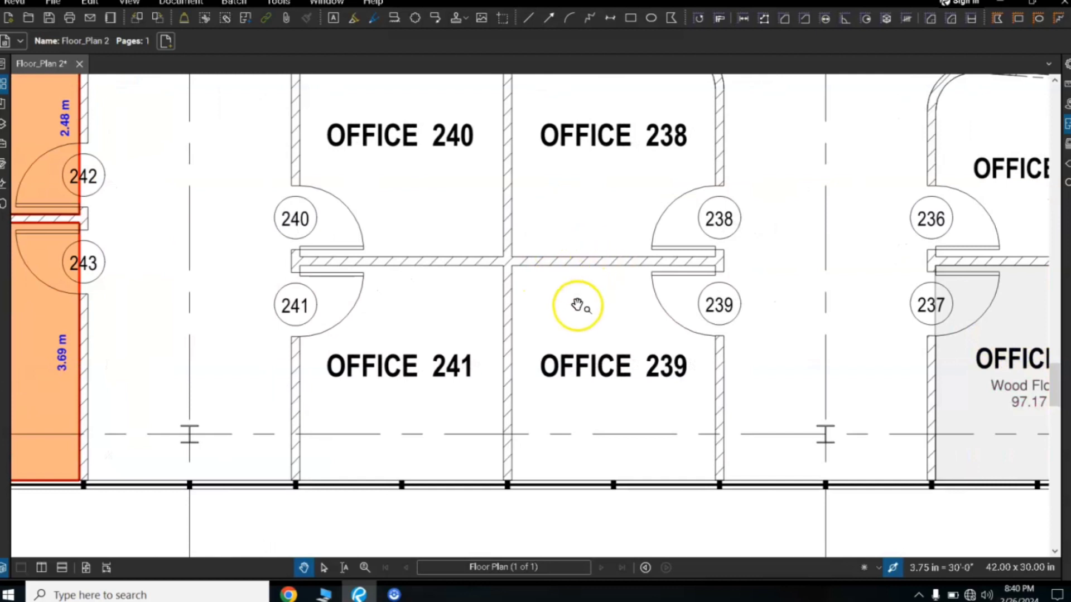
pyautogui.moveTo(577, 306); pyautogui.dragTo(517, 304)
pyautogui.moveTo(521, 239); pyautogui.dragTo(524, 302)
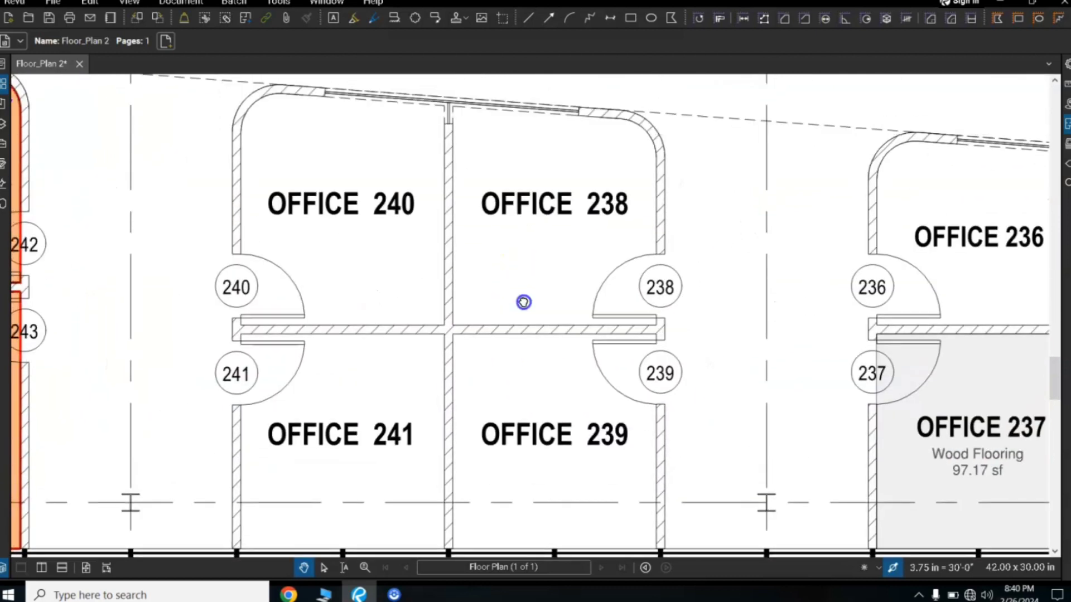
pyautogui.moveTo(515, 386); pyautogui.dragTo(483, 363)
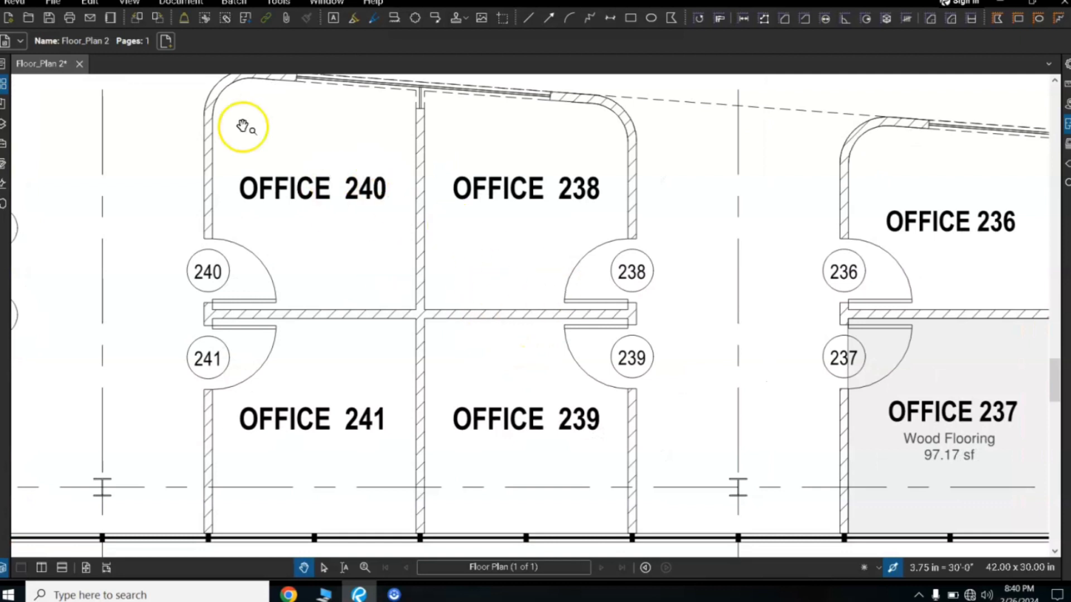
# Turn Full-Screen Crosshair back on for the floor plan
pyautogui.click(132, 5)
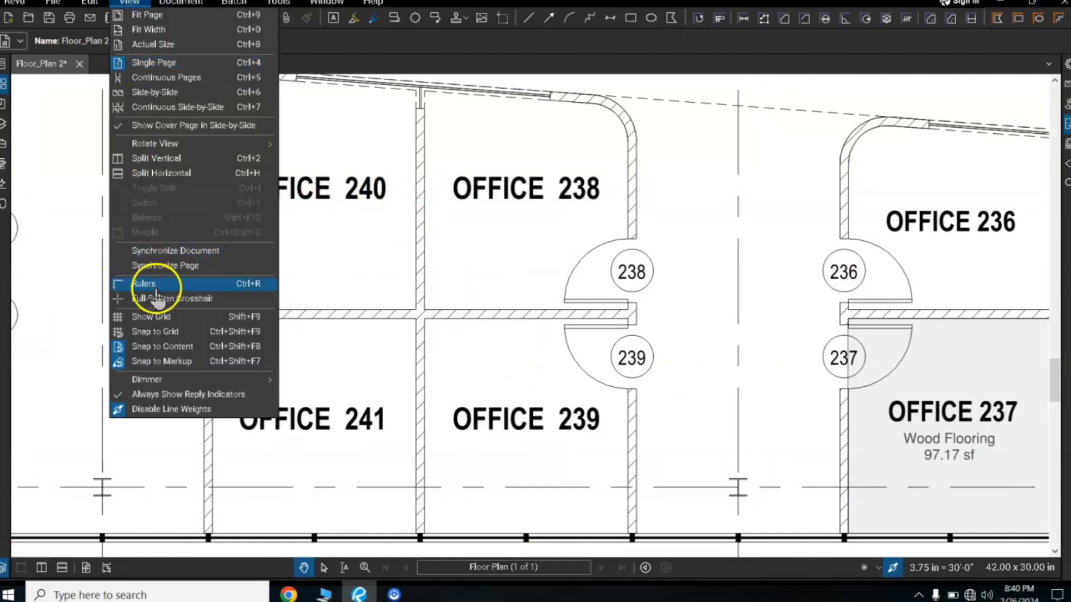
pyautogui.click(165, 306)
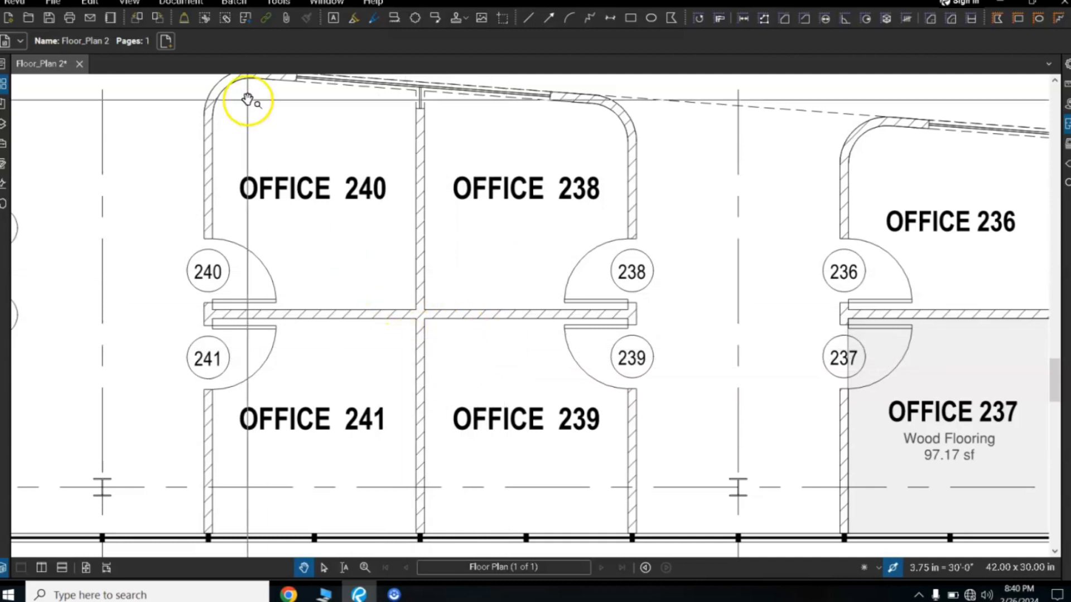
pyautogui.click(134, 5)
pyautogui.click(134, 5)
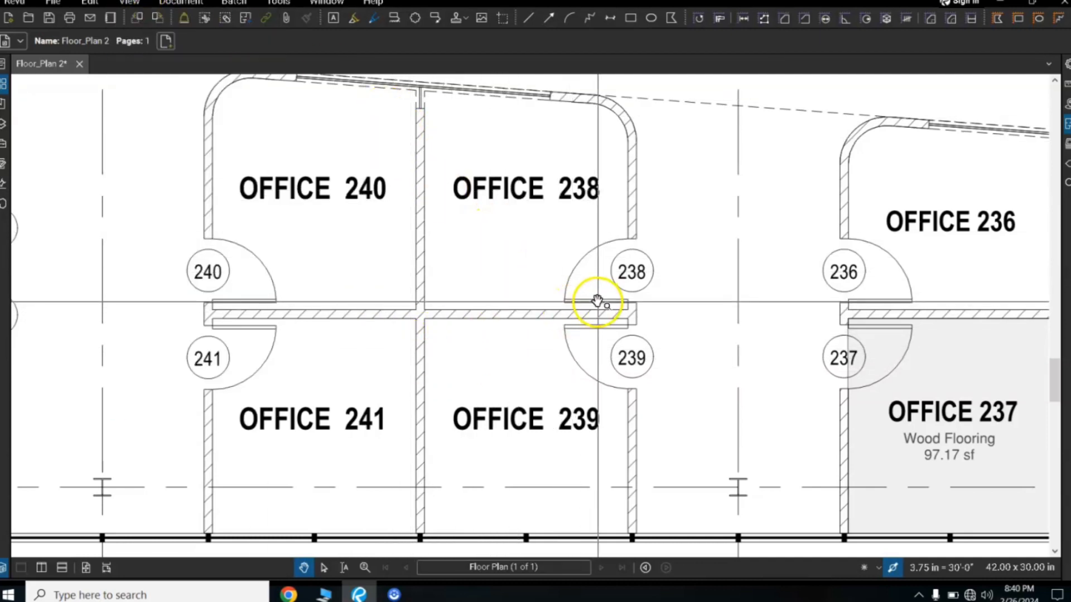
pyautogui.click(131, 4)
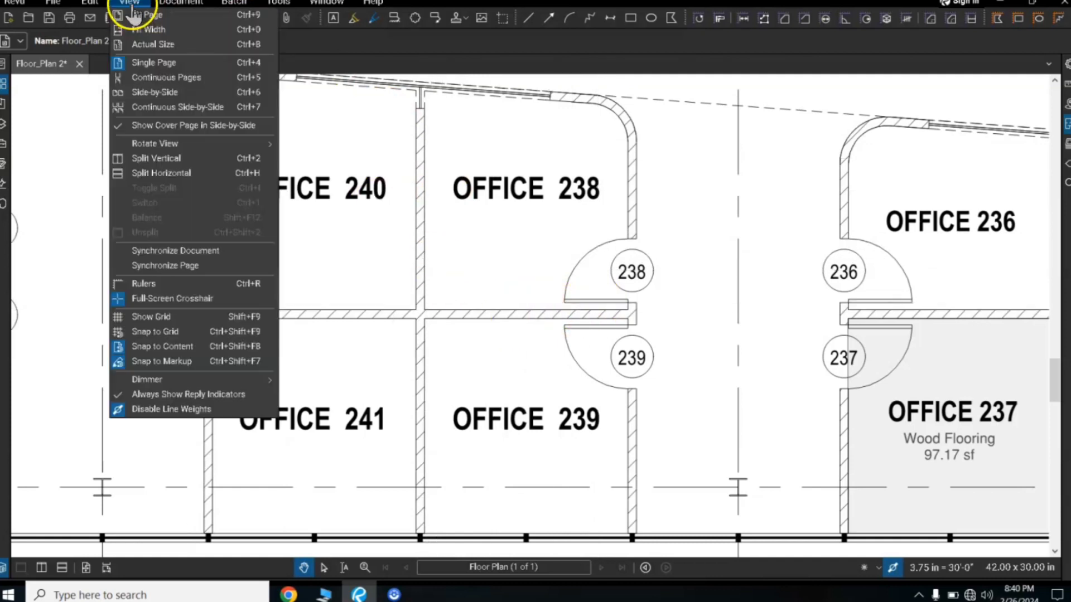
pyautogui.click(131, 6)
pyautogui.click(130, 6)
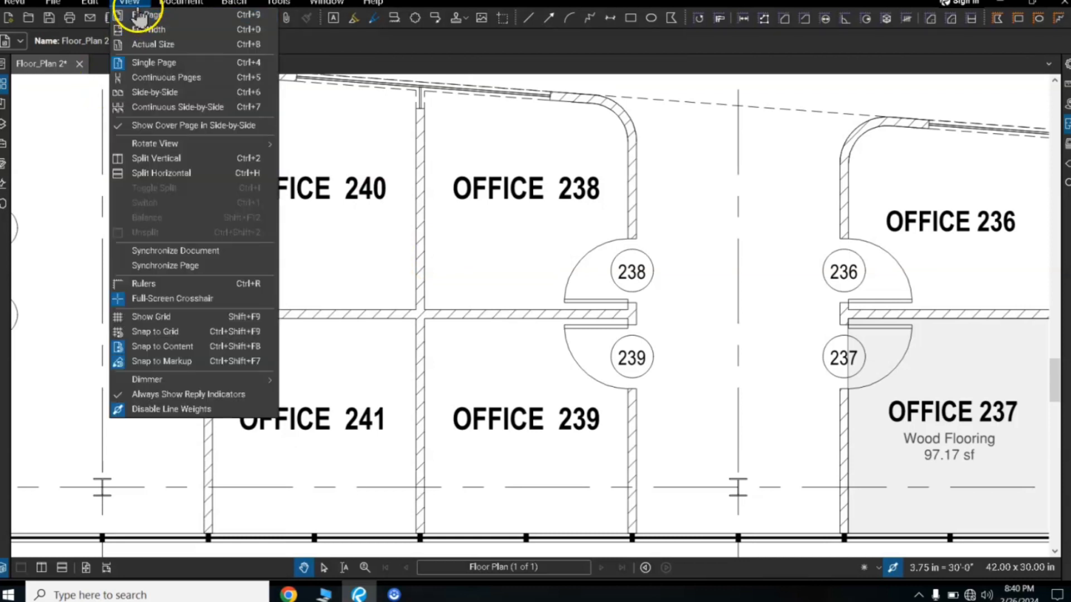
pyautogui.click(134, 7)
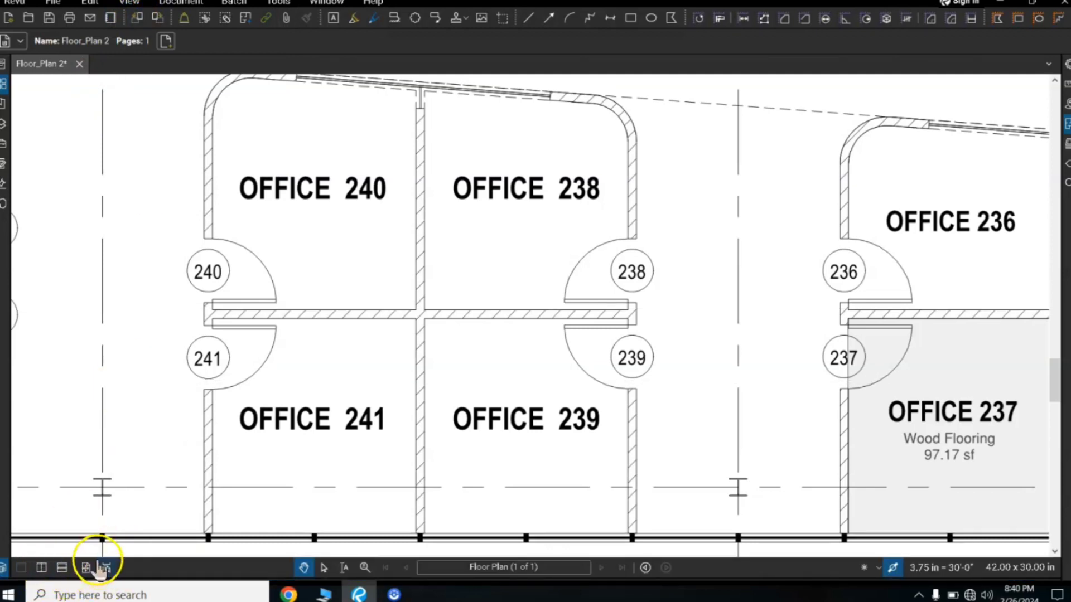
# Split the floor plan view vertically and bring the area between Offices 238 and 236 into the second pane
pyautogui.click(40, 569)
pyautogui.scroll(2, 634, 306)
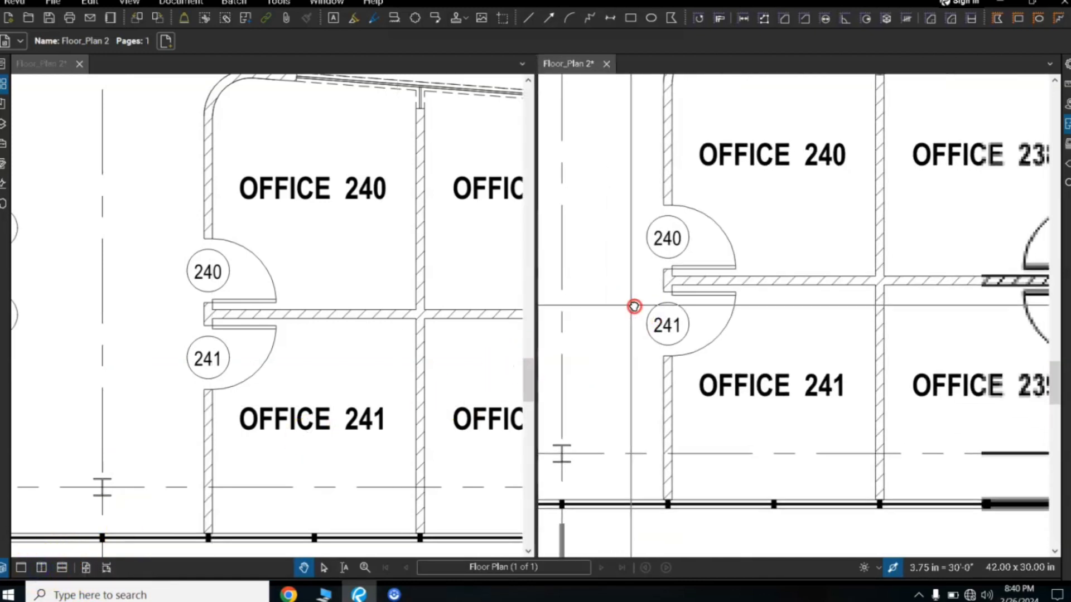
pyautogui.moveTo(634, 306); pyautogui.dragTo(619, 303)
pyautogui.moveTo(710, 294); pyautogui.dragTo(576, 270)
pyautogui.scroll(-1, 712, 295)
pyautogui.moveTo(753, 251); pyautogui.dragTo(611, 290)
pyautogui.moveTo(674, 299); pyautogui.dragTo(617, 258)
pyautogui.moveTo(680, 209); pyautogui.dragTo(721, 313)
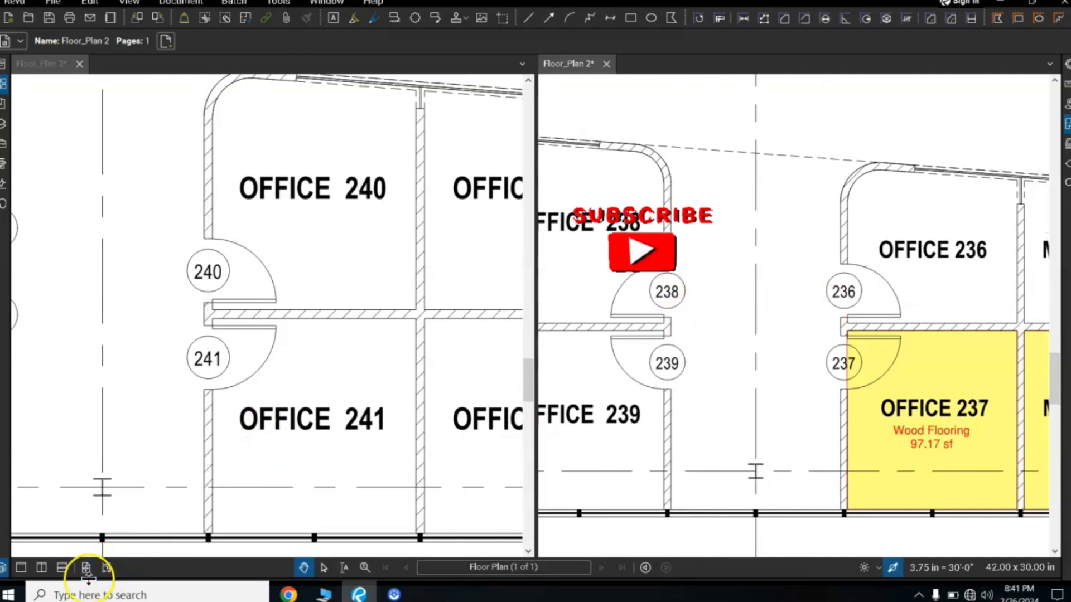
# Split the second pane horizontally and bring Office 236 and Meeting 234 into its lower half
pyautogui.click(61, 569)
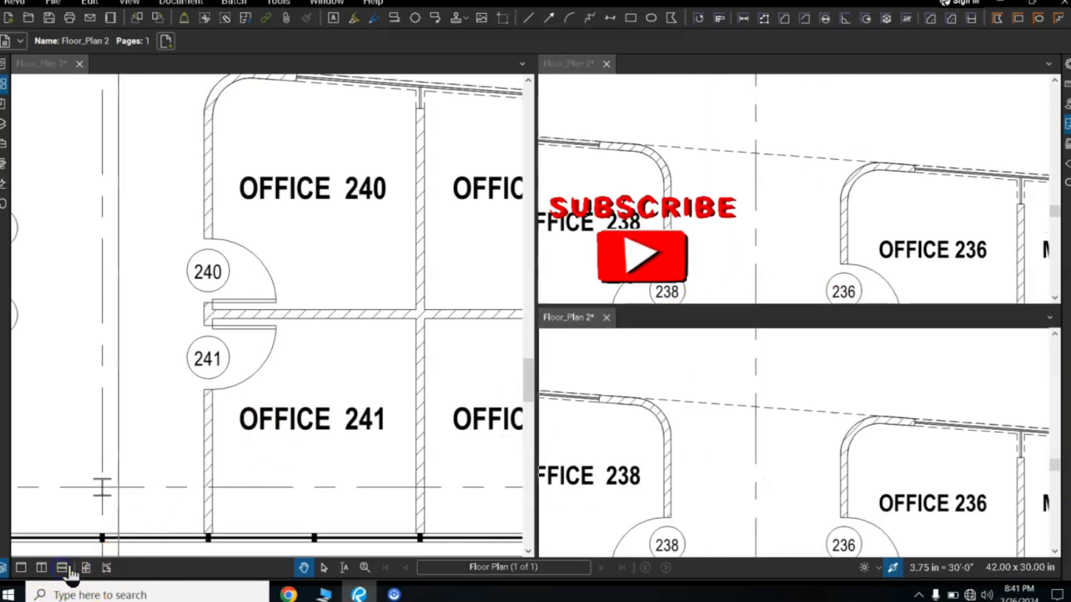
pyautogui.moveTo(676, 401)
pyautogui.mouseDown()
pyautogui.moveTo(725, 430)
pyautogui.moveTo(747, 474)
pyautogui.moveTo(744, 370)
pyautogui.moveTo(685, 402)
pyautogui.mouseUp()
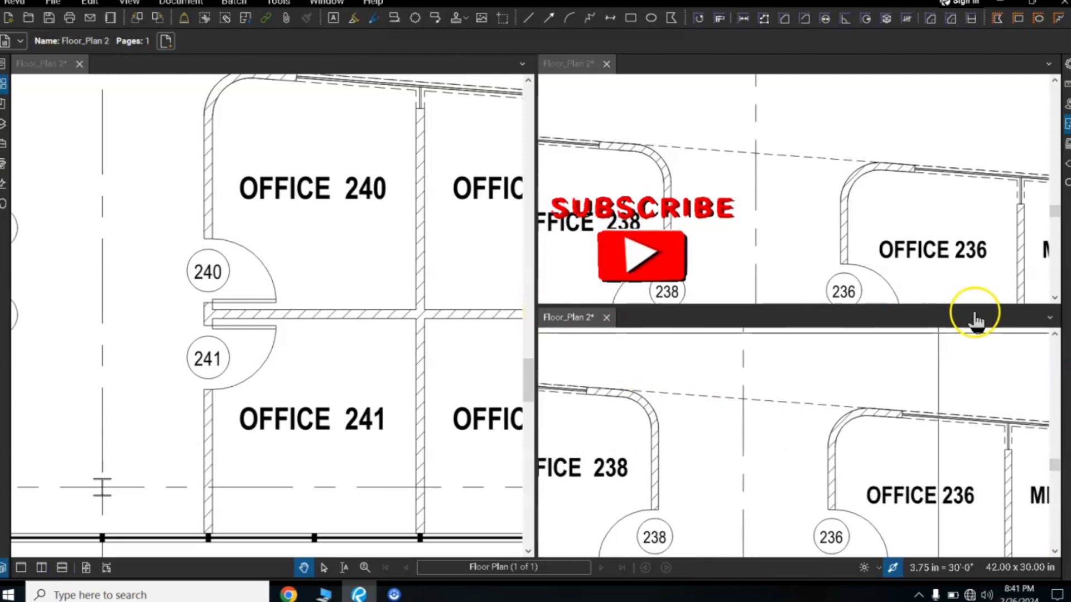
pyautogui.moveTo(789, 454); pyautogui.dragTo(756, 392)
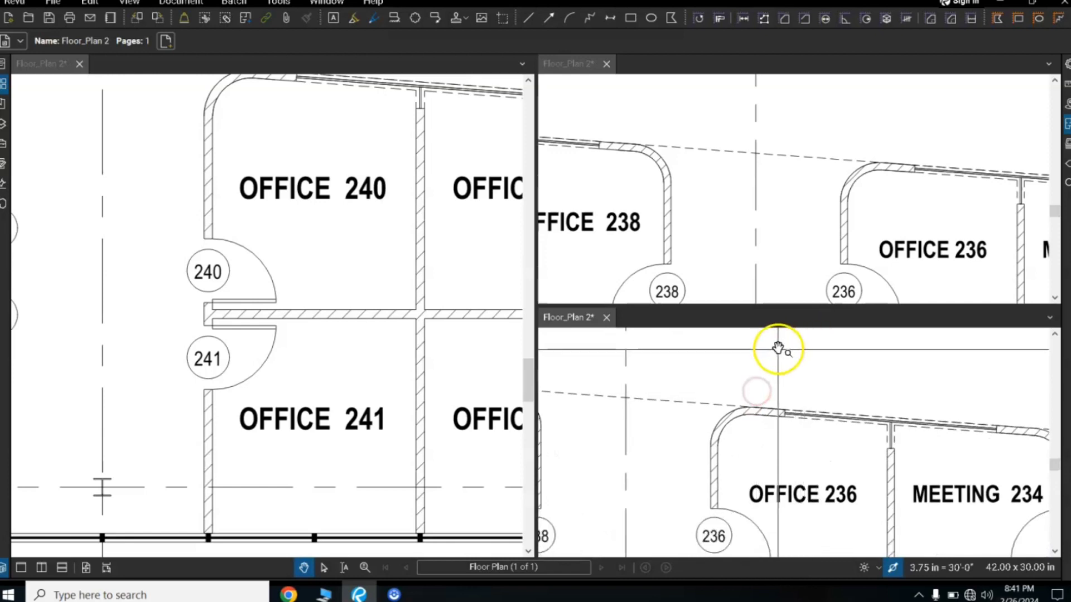
pyautogui.moveTo(765, 353); pyautogui.dragTo(741, 403)
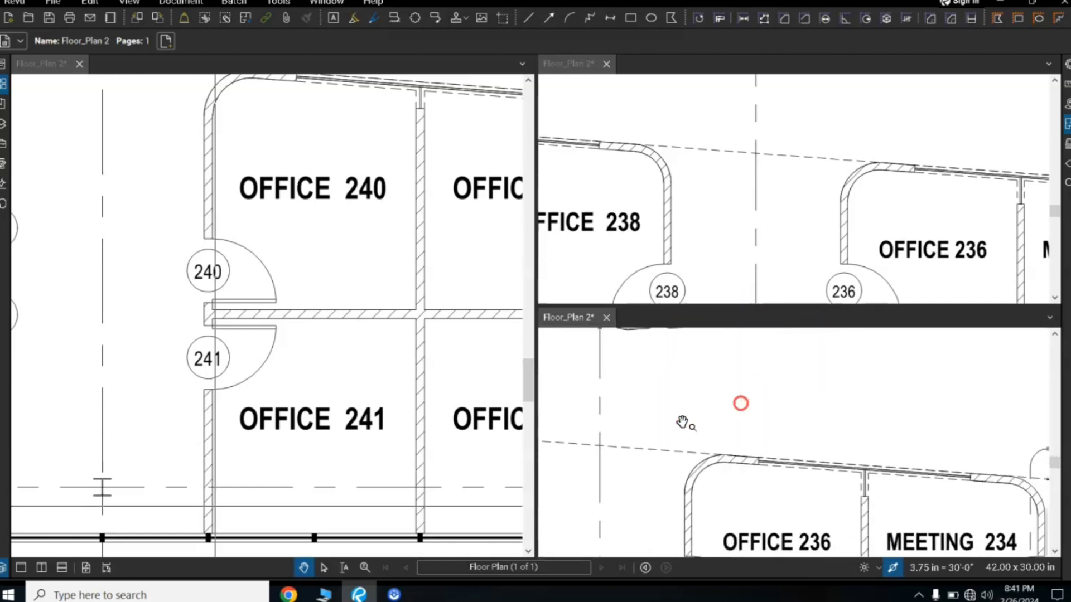
# Remove both the horizontal and vertical splits to return the floor plan to a single view
pyautogui.click(21, 568)
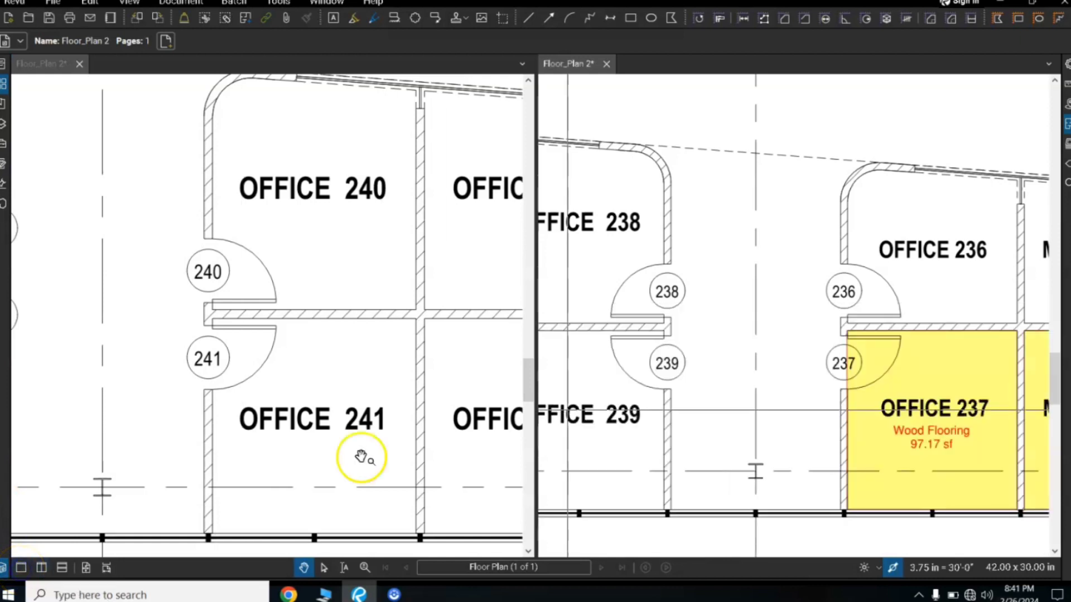
pyautogui.scroll(3, 697, 356)
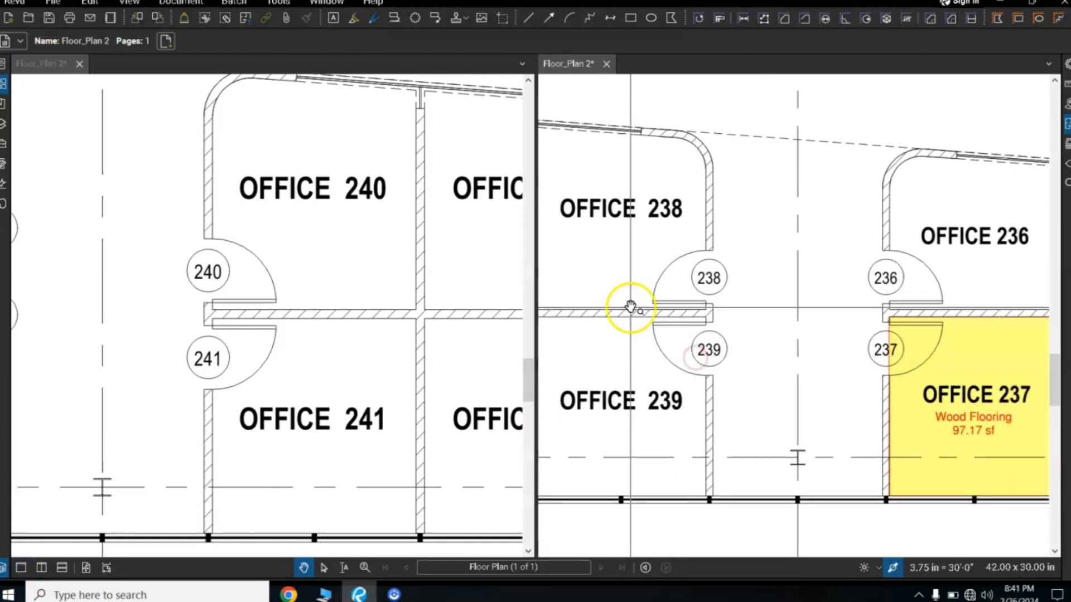
pyautogui.click(21, 568)
pyautogui.scroll(3, 590, 358)
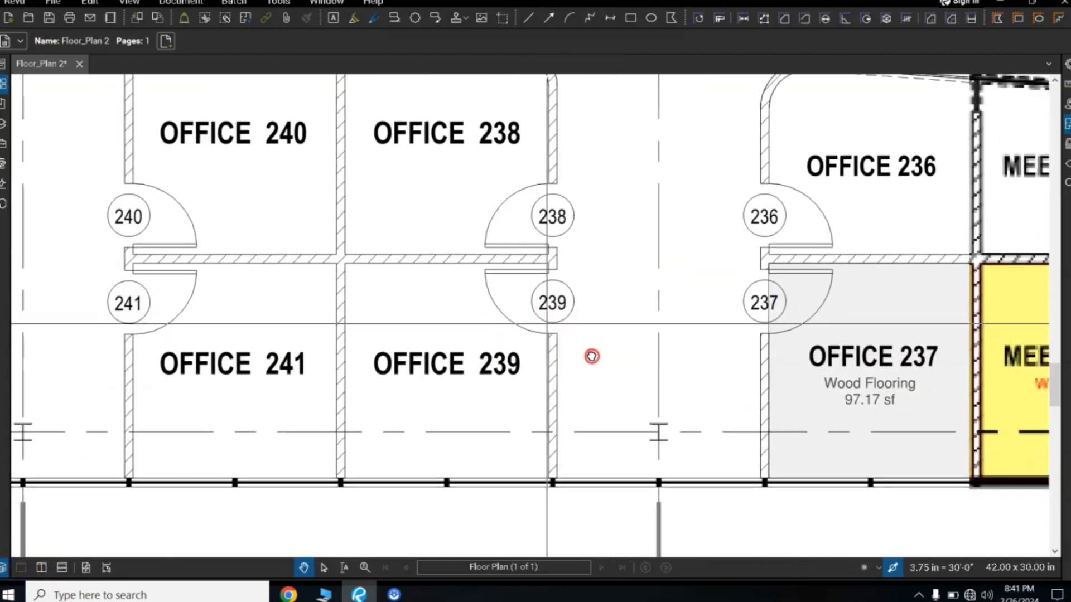
pyautogui.moveTo(421, 289); pyautogui.dragTo(491, 264)
pyautogui.moveTo(656, 295); pyautogui.dragTo(668, 375)
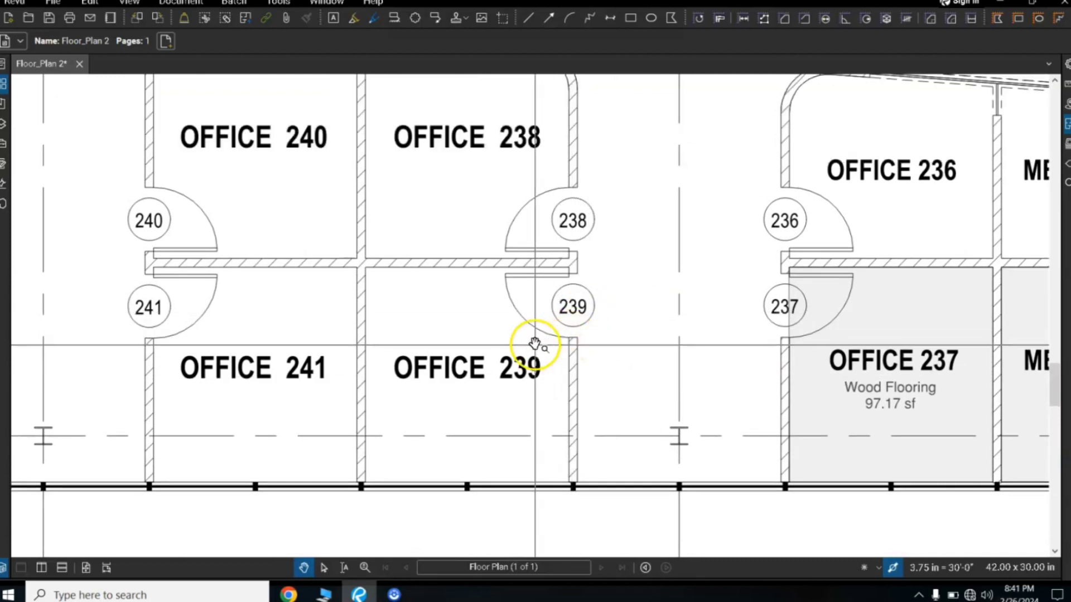
pyautogui.moveTo(516, 346); pyautogui.dragTo(455, 323)
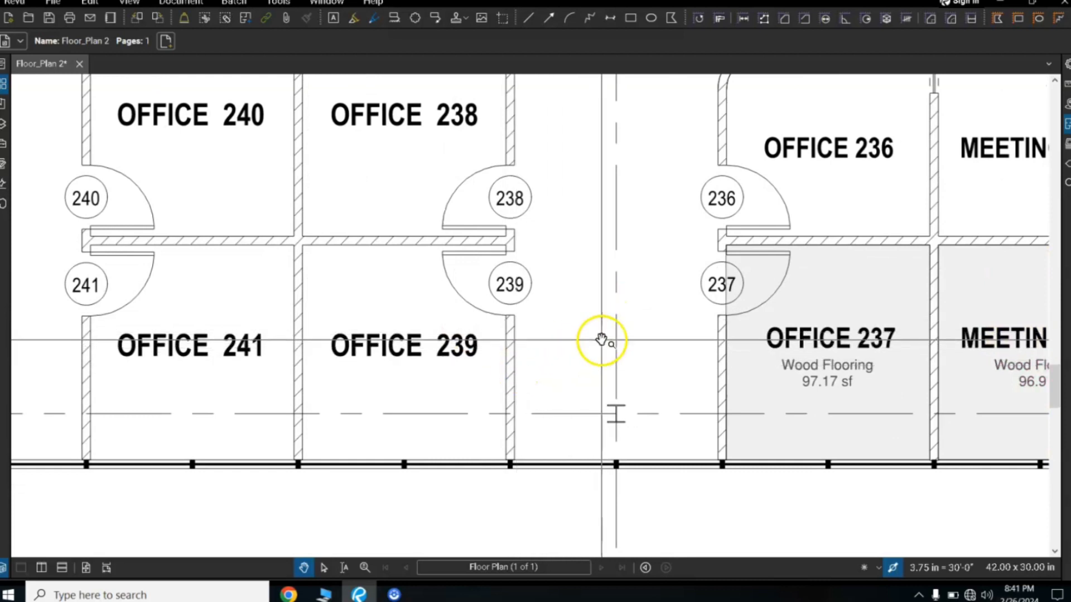
# Fit the entire floor plan page in the view, starting from the close-up of Office 239
pyautogui.moveTo(603, 342); pyautogui.dragTo(574, 371)
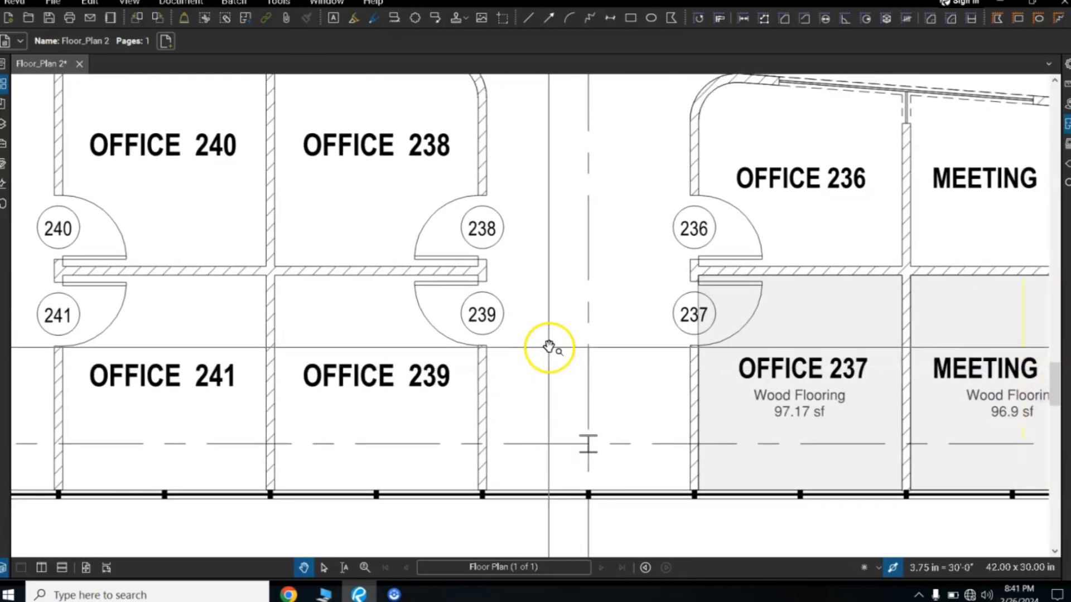
pyautogui.moveTo(491, 331); pyautogui.dragTo(517, 334)
pyautogui.scroll(3, 478, 406)
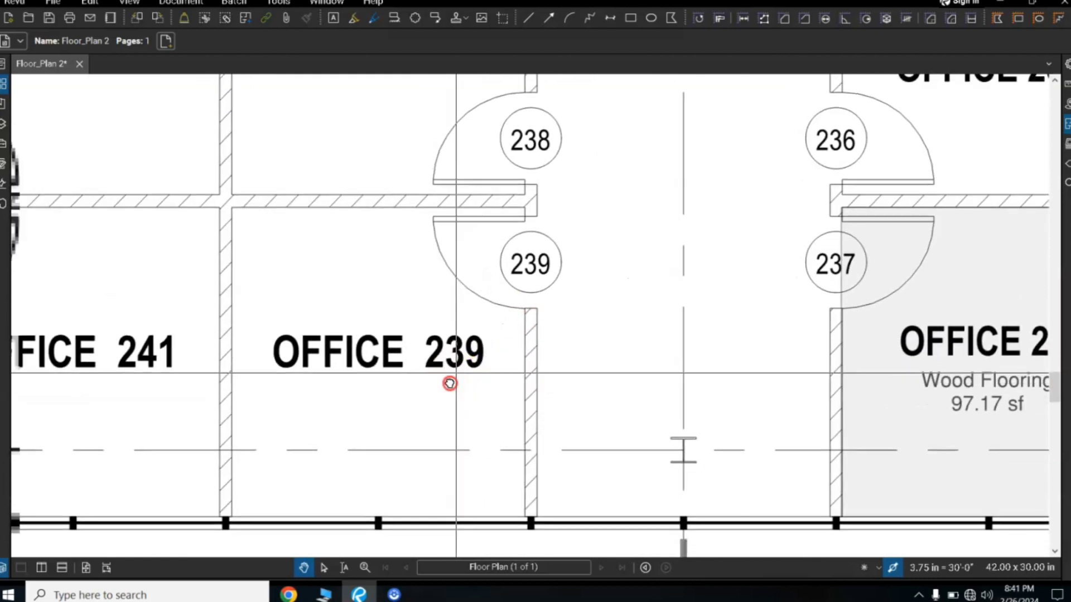
pyautogui.moveTo(450, 382); pyautogui.dragTo(473, 346)
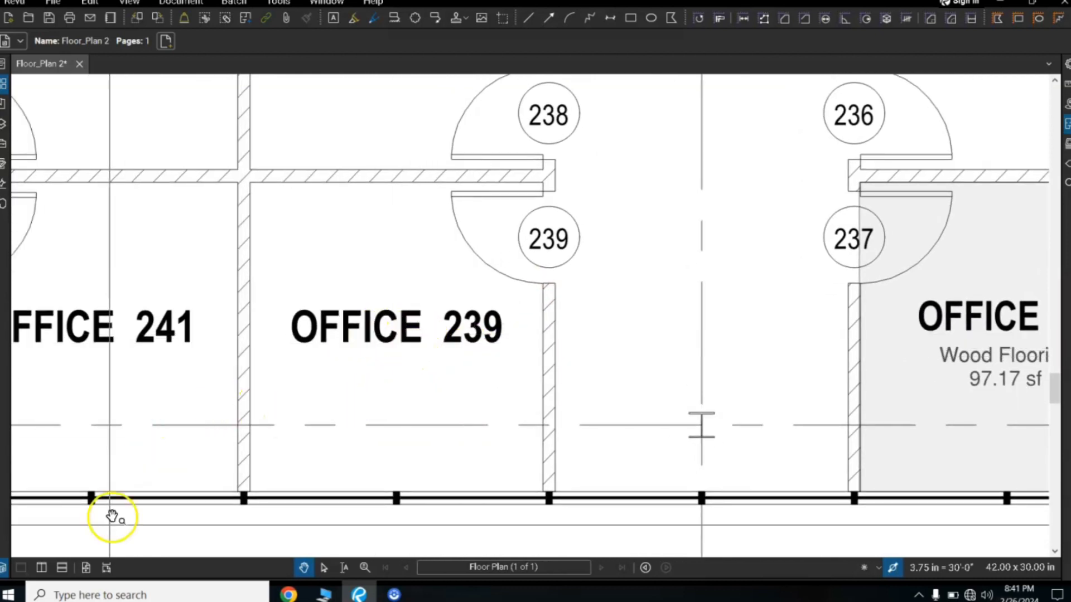
pyautogui.click(86, 569)
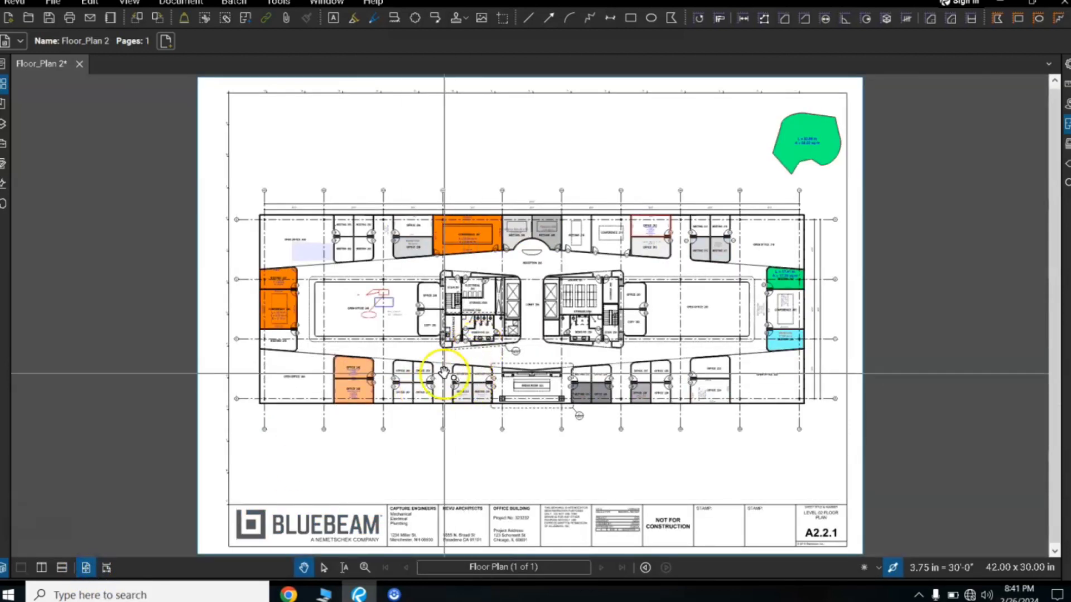
# Enlarge the corridor area between Offices 238 and 236, and return to the full page with Fit Page
pyautogui.scroll(5, 442, 375)
pyautogui.scroll(4, 442, 372)
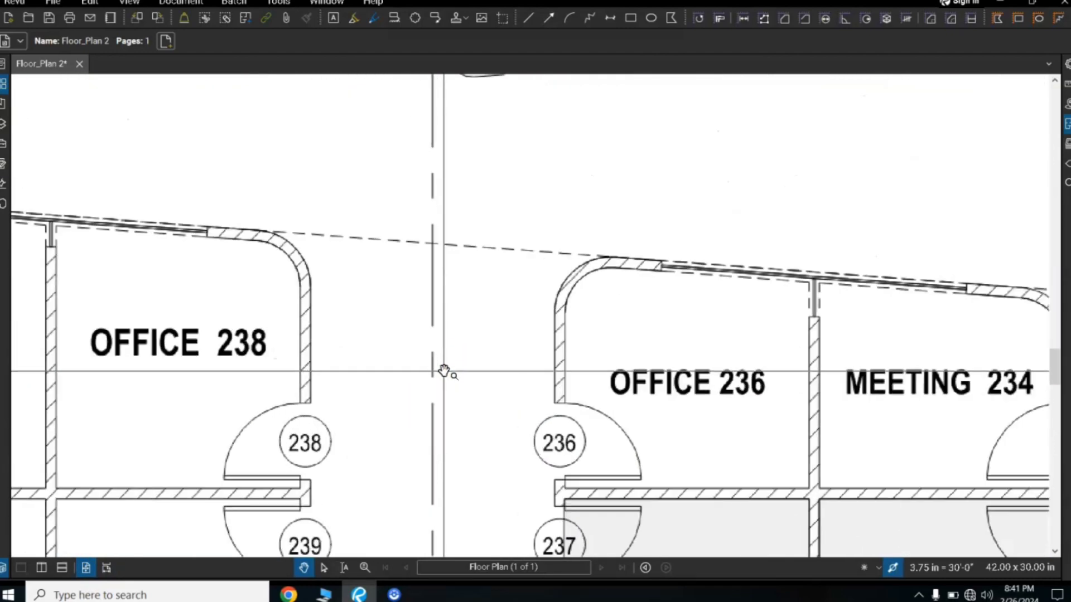
pyautogui.scroll(-2, 442, 371)
pyautogui.scroll(2, 443, 369)
pyautogui.scroll(1, 445, 363)
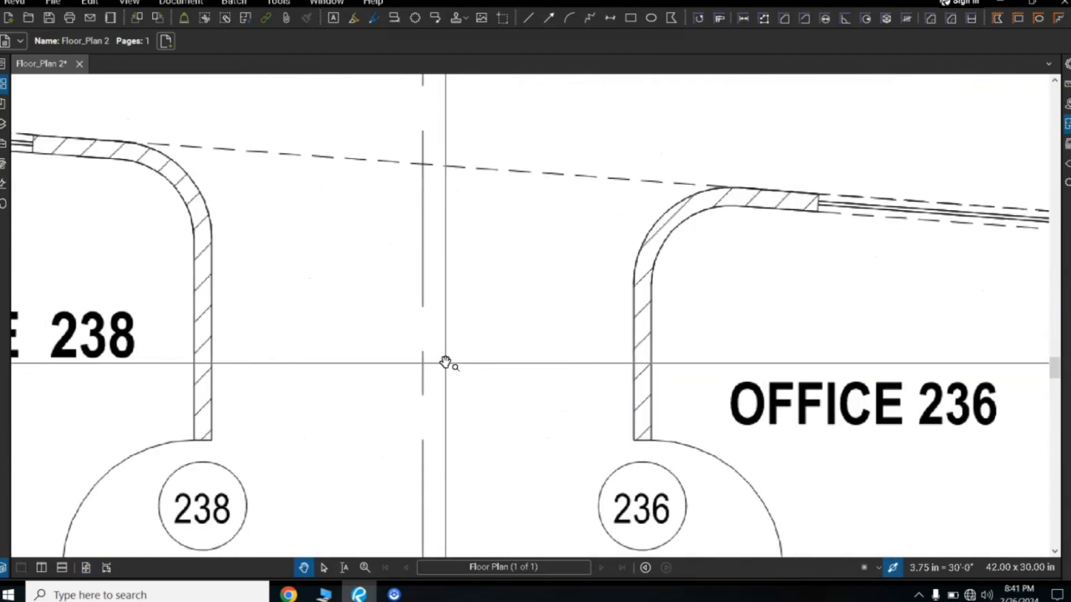
pyautogui.scroll(-1, 445, 363)
pyautogui.scroll(1, 446, 363)
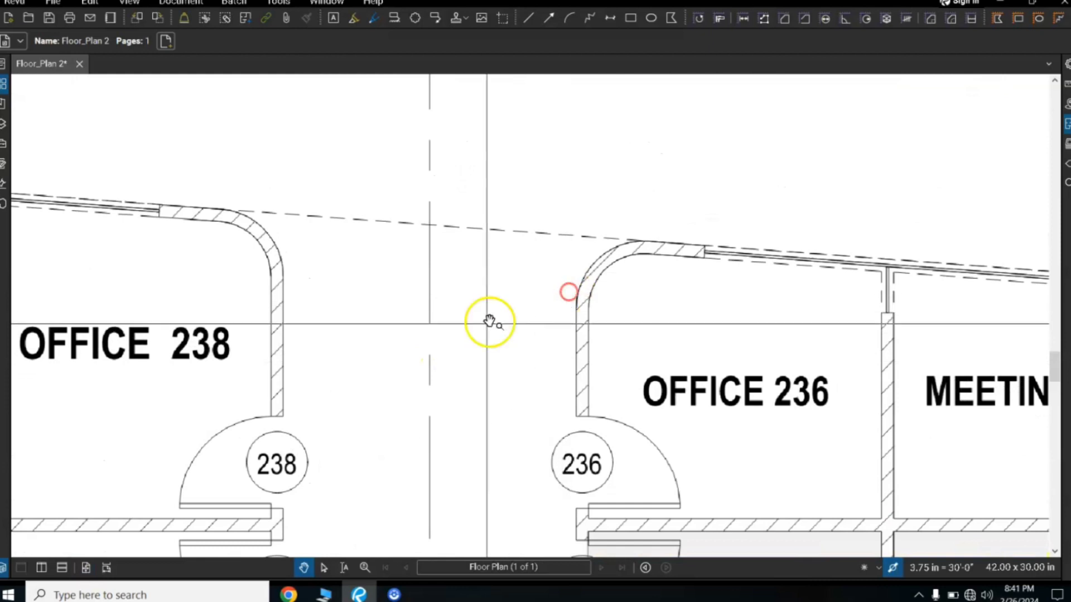
pyautogui.moveTo(486, 318); pyautogui.dragTo(665, 232)
pyautogui.moveTo(455, 297); pyautogui.dragTo(538, 284)
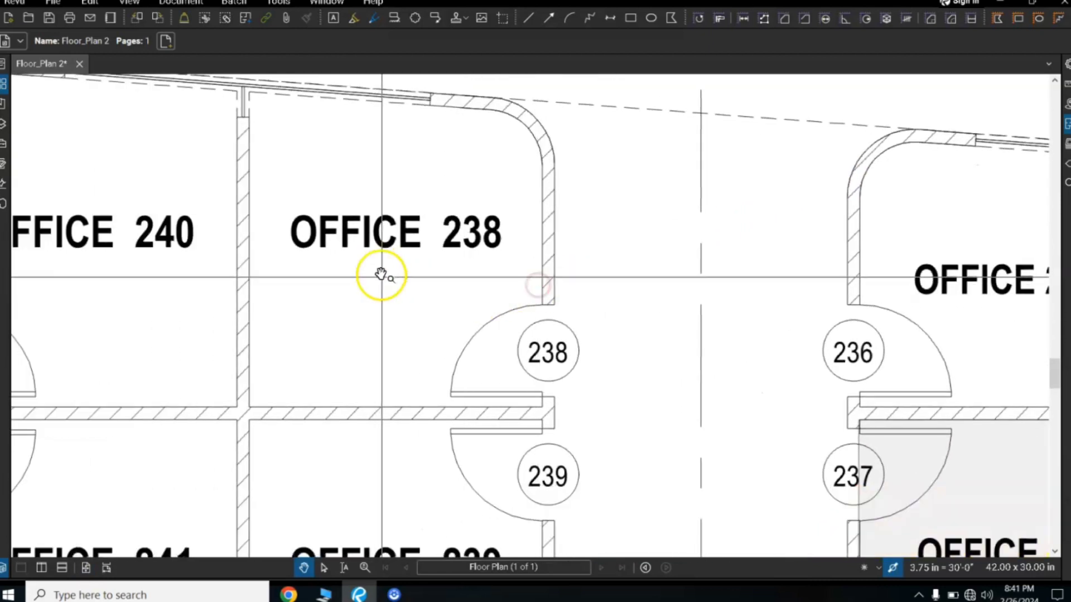
pyautogui.click(86, 568)
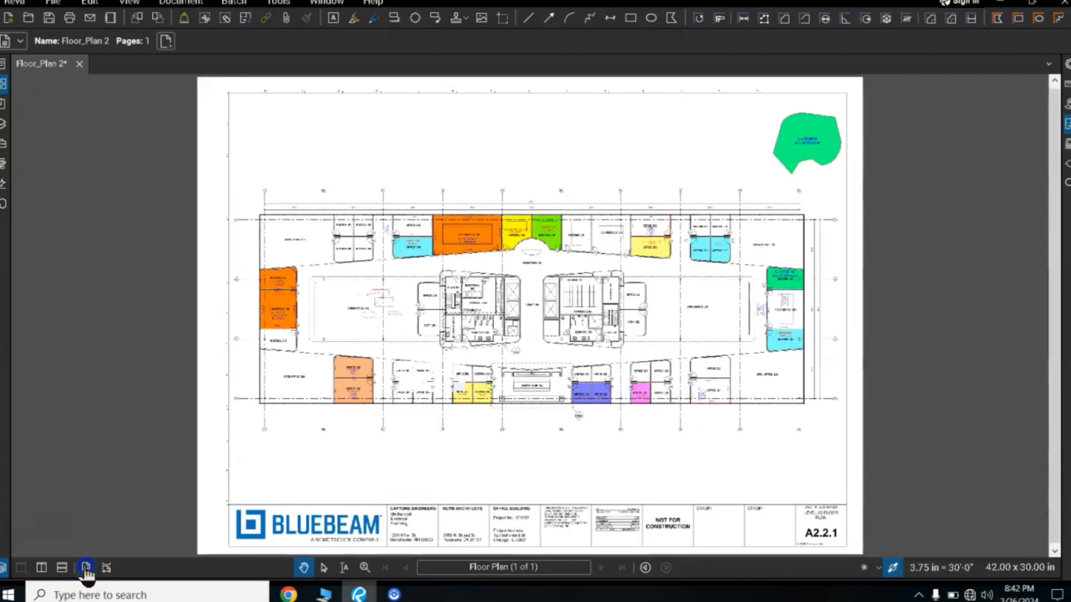
# Enlarge the area around Copy 250 and Mother's RM 252, and fit the page to the window width with Fit Width
pyautogui.scroll(5, 451, 341)
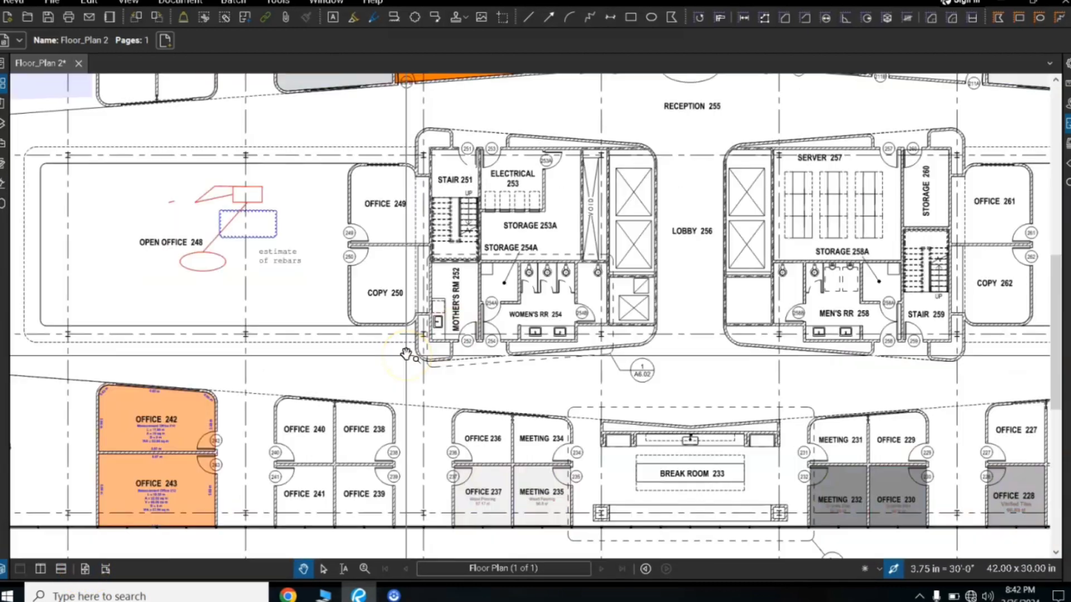
pyautogui.scroll(3, 406, 353)
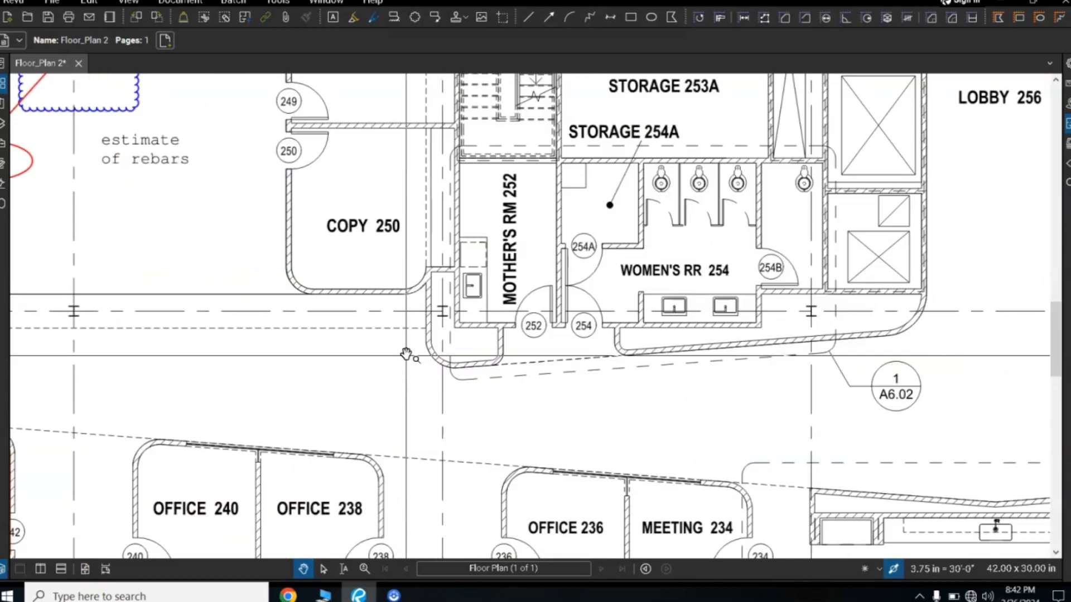
pyautogui.scroll(3, 406, 353)
pyautogui.scroll(-4, 406, 353)
pyautogui.scroll(3, 406, 353)
pyautogui.scroll(-2, 406, 353)
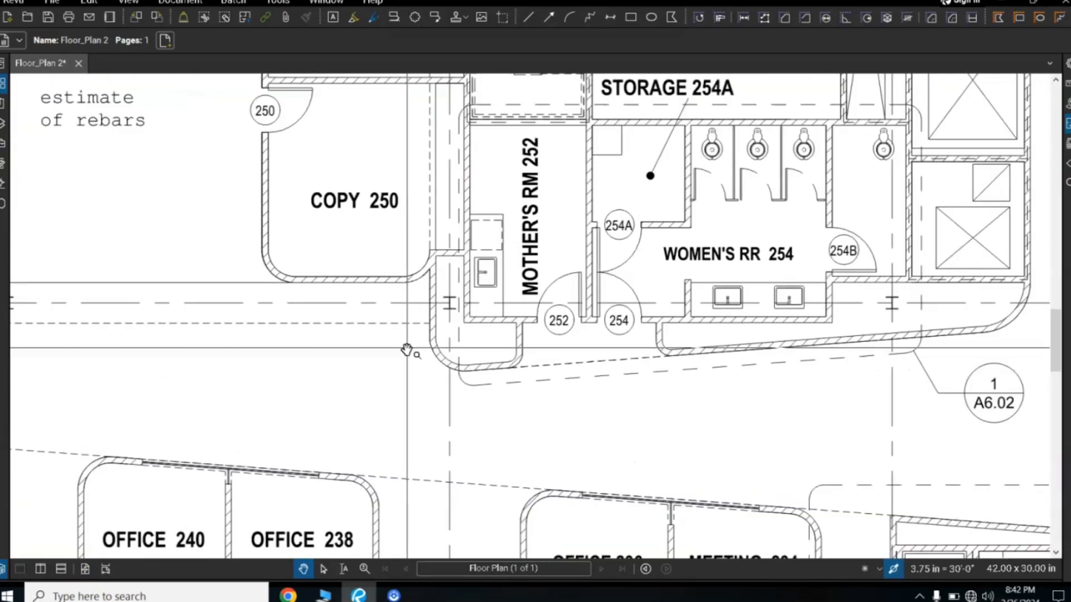
pyautogui.scroll(3, 407, 351)
pyautogui.moveTo(368, 320); pyautogui.dragTo(421, 288)
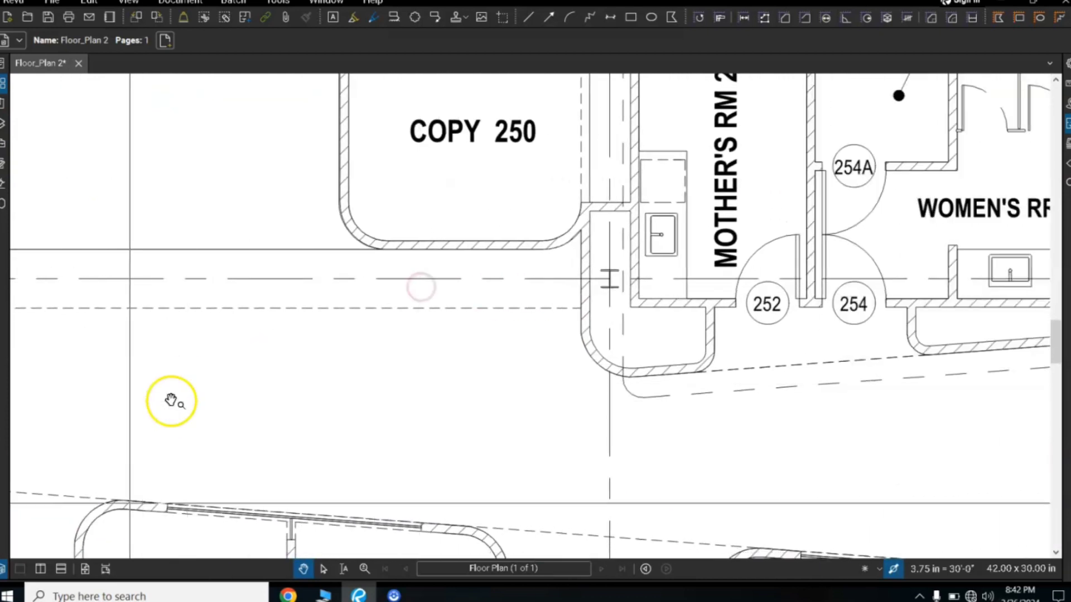
pyautogui.click(107, 569)
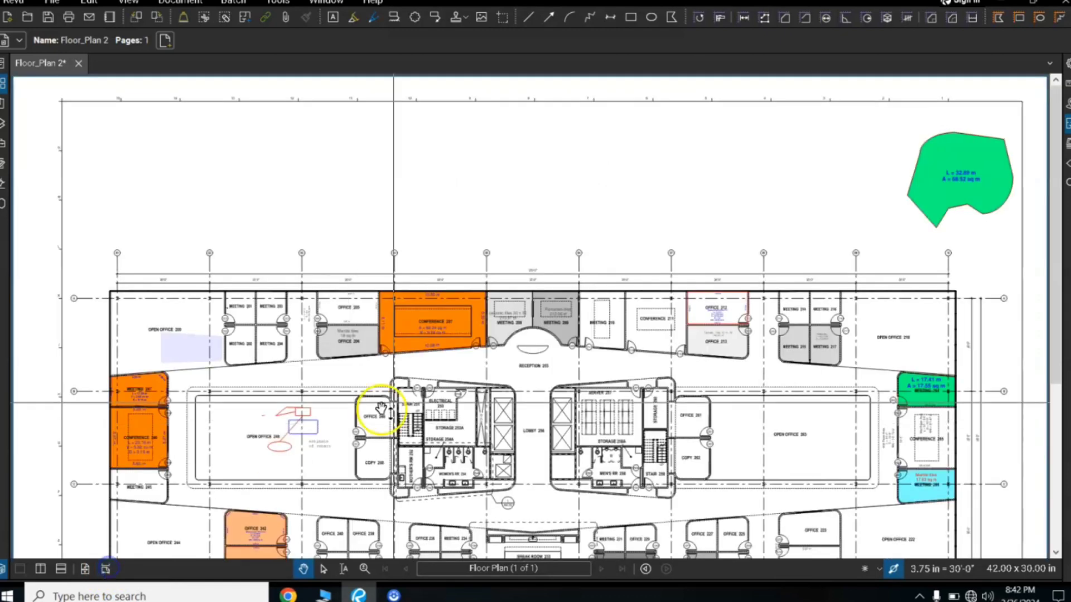
# Examine the floor plan at full page width, from the upper sheet border down to the title block
pyautogui.scroll(-3, 446, 394)
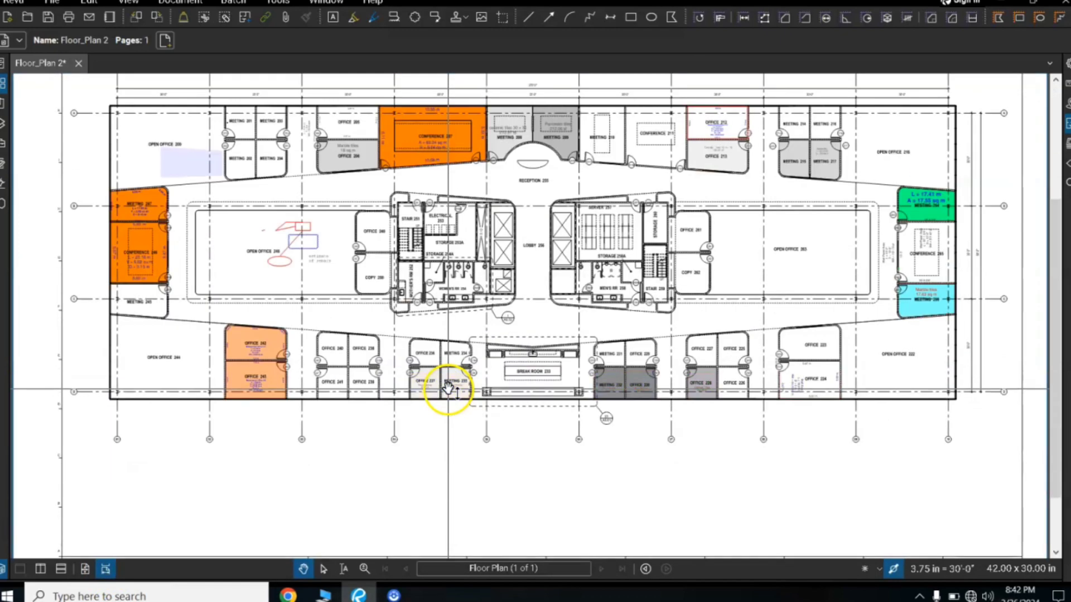
pyautogui.scroll(3, 444, 385)
pyautogui.scroll(-4, 443, 382)
pyautogui.scroll(5, 496, 294)
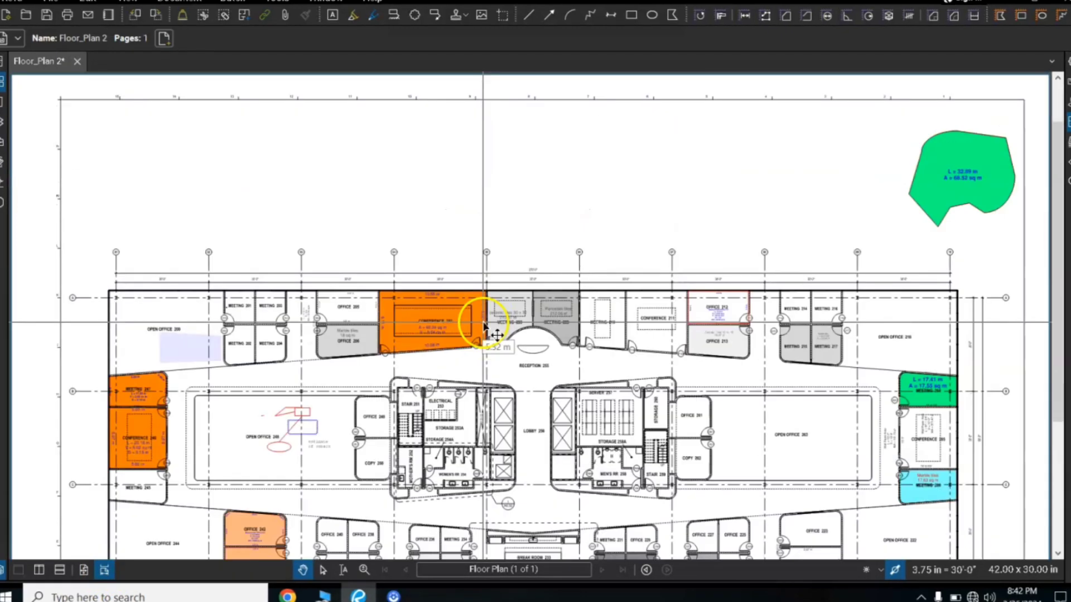
pyautogui.scroll(-5, 490, 330)
pyautogui.scroll(5, 483, 316)
pyautogui.scroll(-2, 490, 335)
pyautogui.scroll(3, 478, 337)
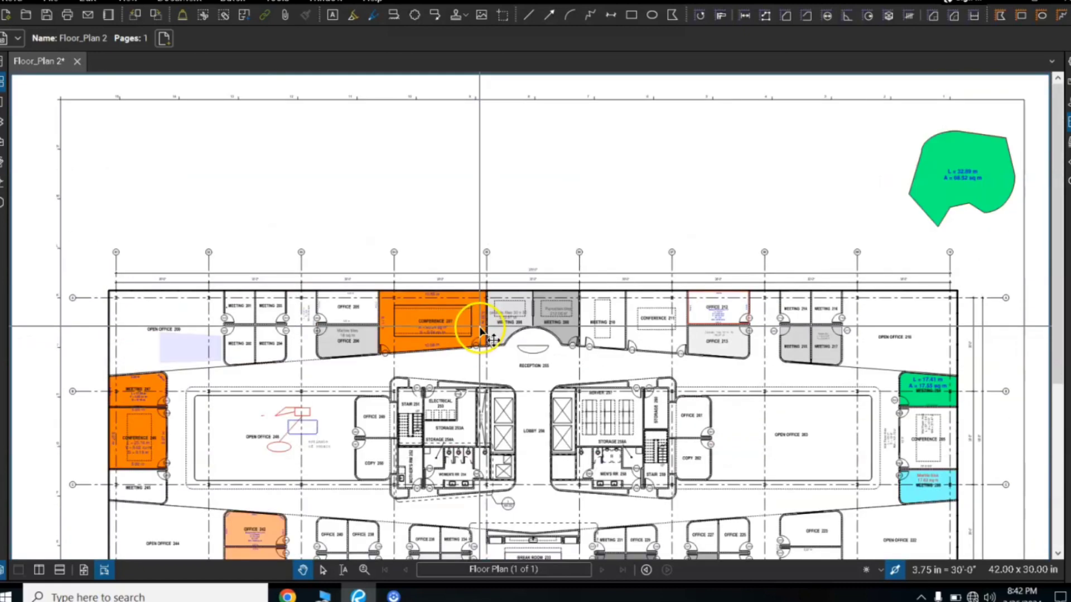
pyautogui.scroll(-4, 490, 313)
pyautogui.scroll(-4, 540, 315)
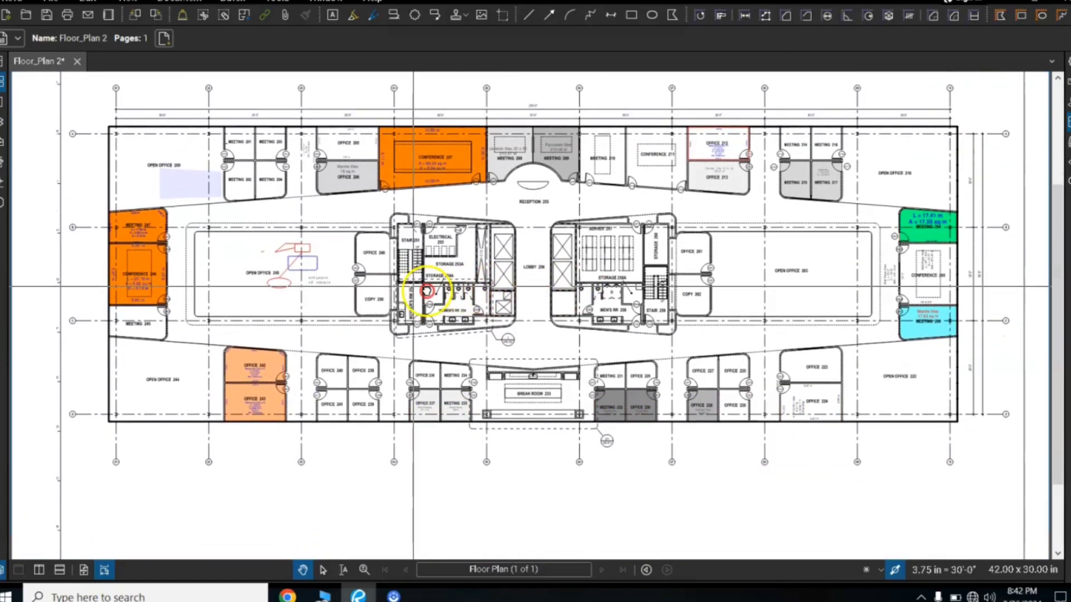
pyautogui.scroll(1, 614, 274)
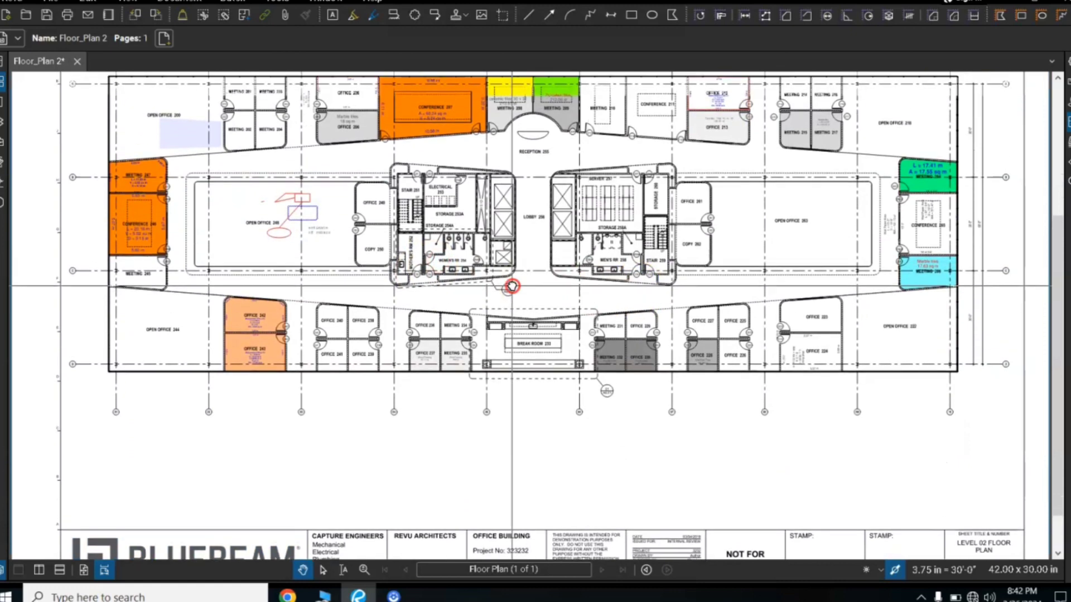
pyautogui.scroll(1, 534, 285)
pyautogui.scroll(6, 441, 287)
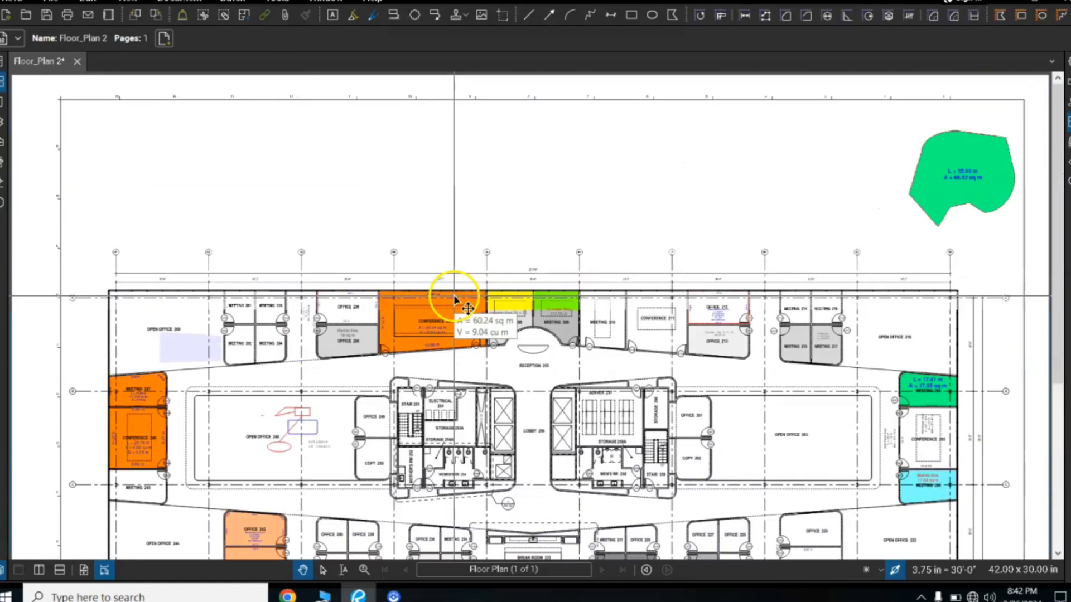
pyautogui.scroll(-5, 509, 306)
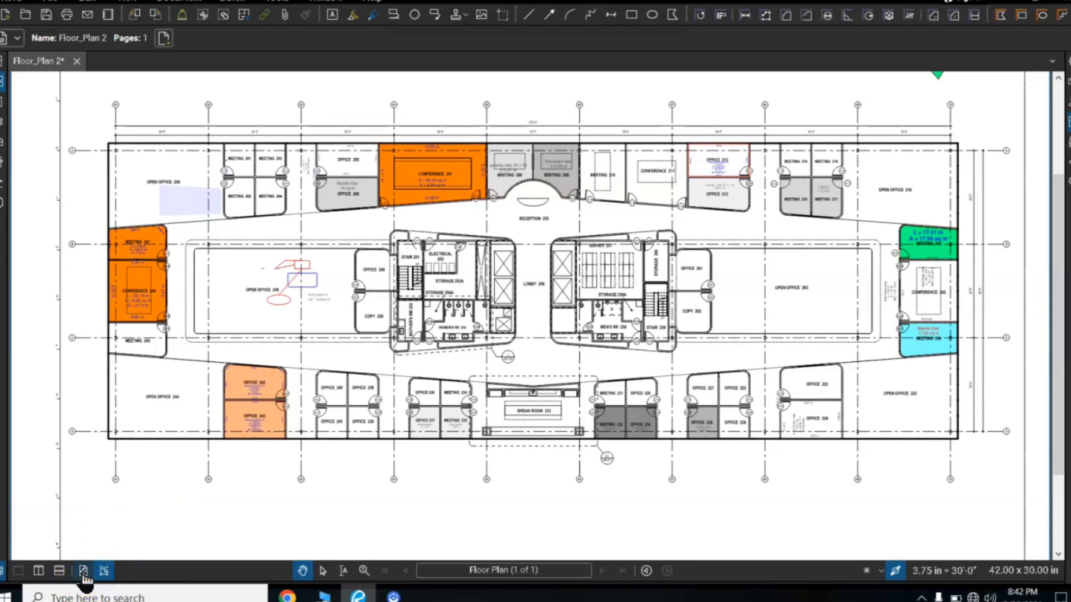
# Switch from Fit Width to Fit Page, and bring the core rooms around Lobby 256 into close view
pyautogui.click(83, 571)
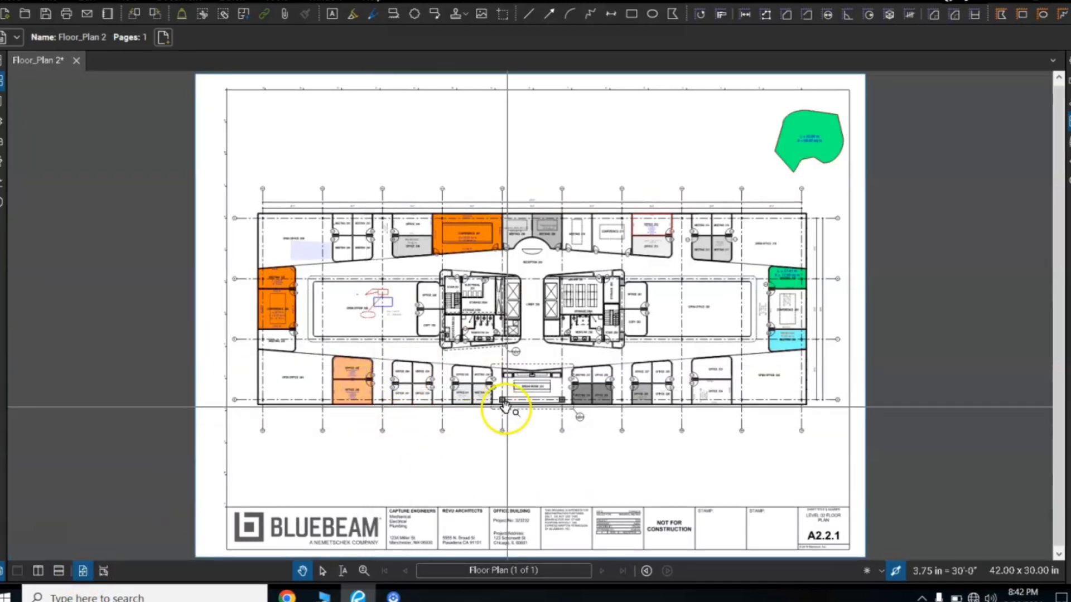
pyautogui.scroll(3, 508, 405)
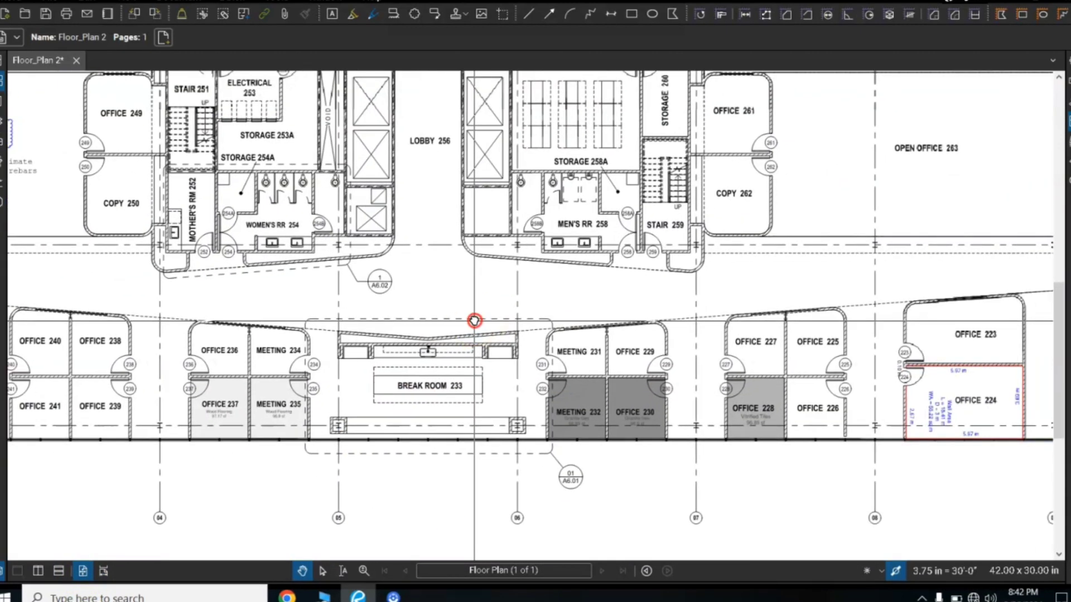
pyautogui.moveTo(475, 321); pyautogui.dragTo(487, 291)
pyautogui.moveTo(592, 317); pyautogui.dragTo(685, 283)
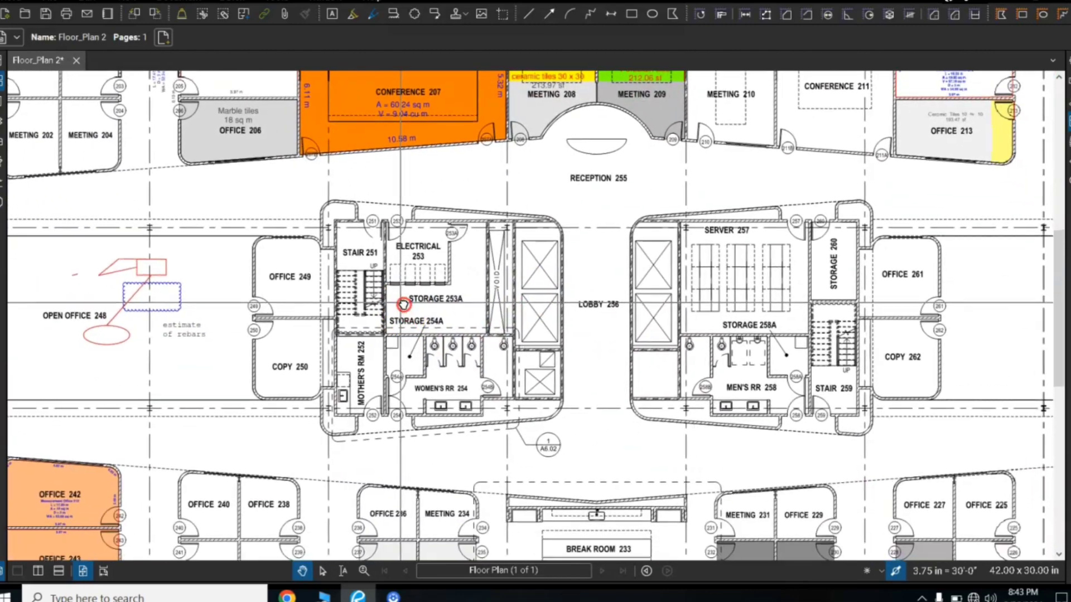
pyautogui.scroll(3, 575, 336)
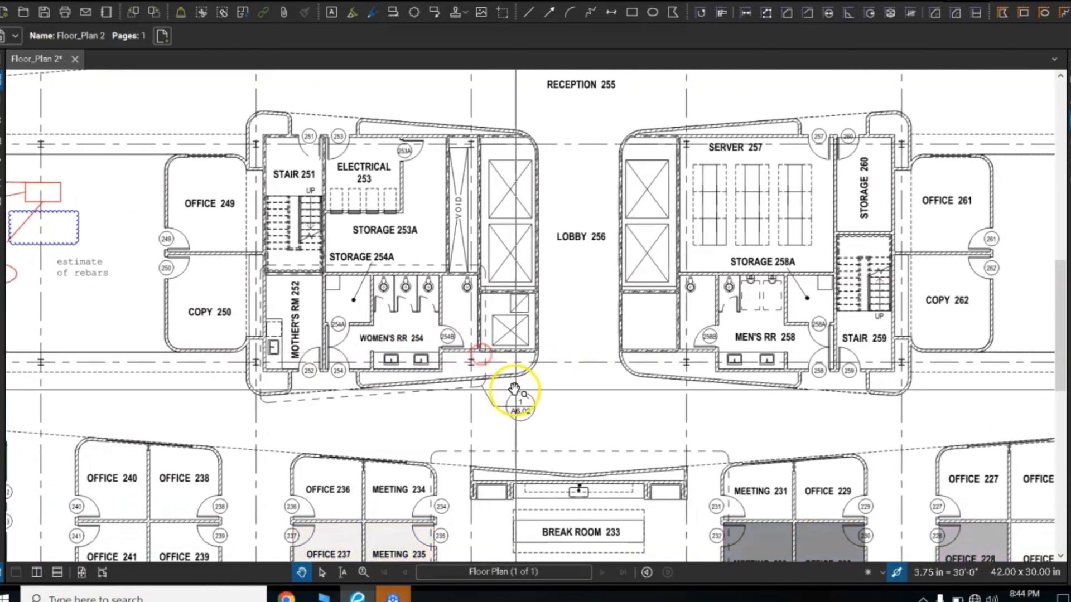
pyautogui.moveTo(502, 336); pyautogui.dragTo(551, 316)
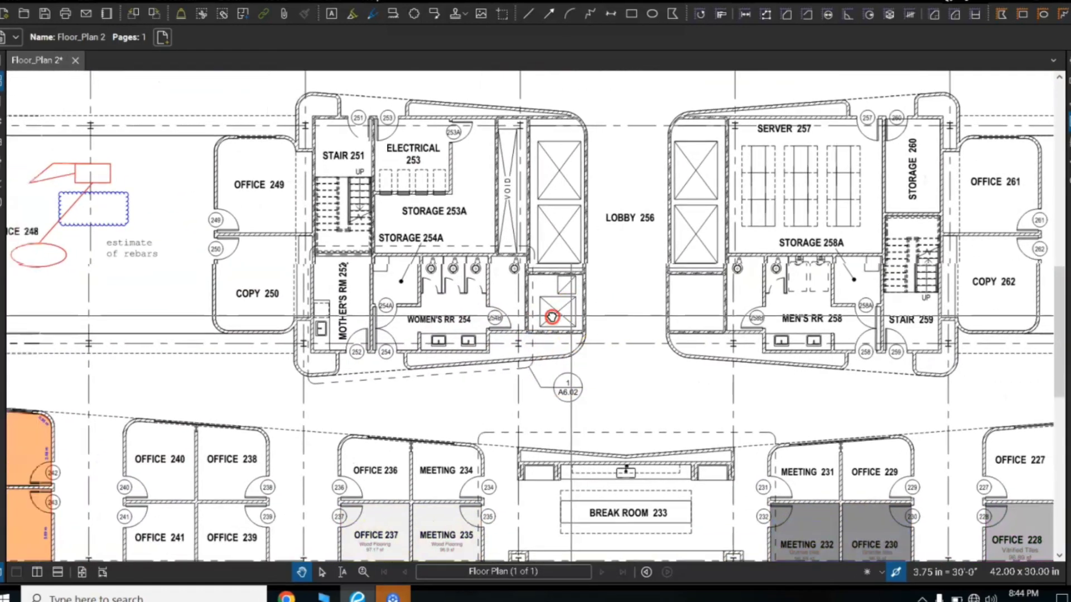